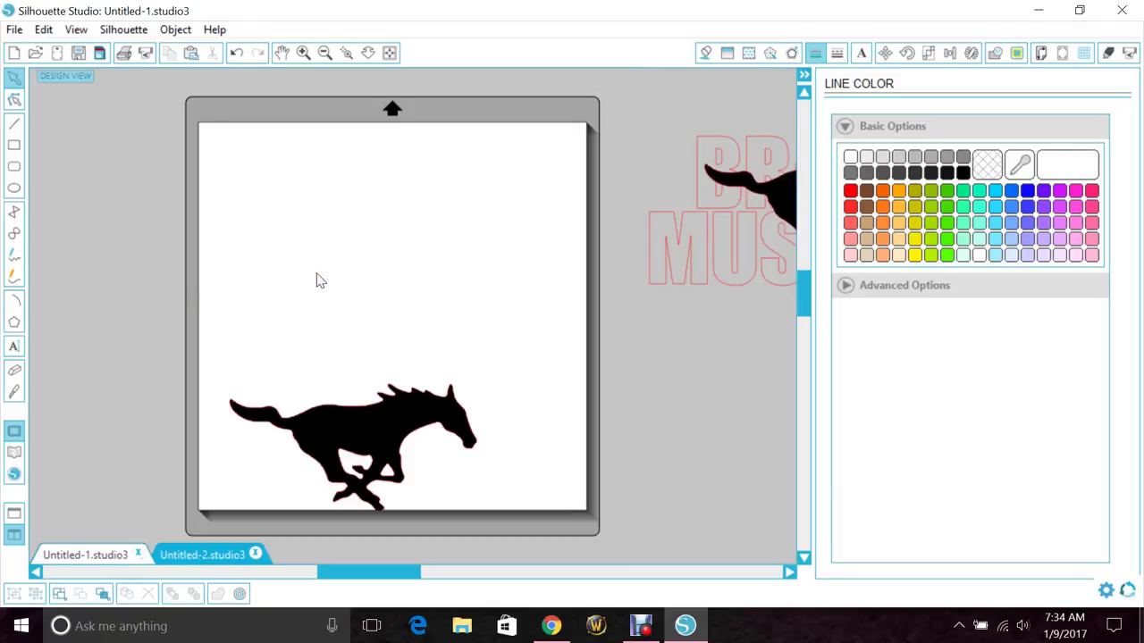
Nudge the black mustang silhouette slightly up and to the right near the bottom of the mat
{"action": "left_click_drag", "start_coordinate": [357, 422], "coordinate": [373, 404]}
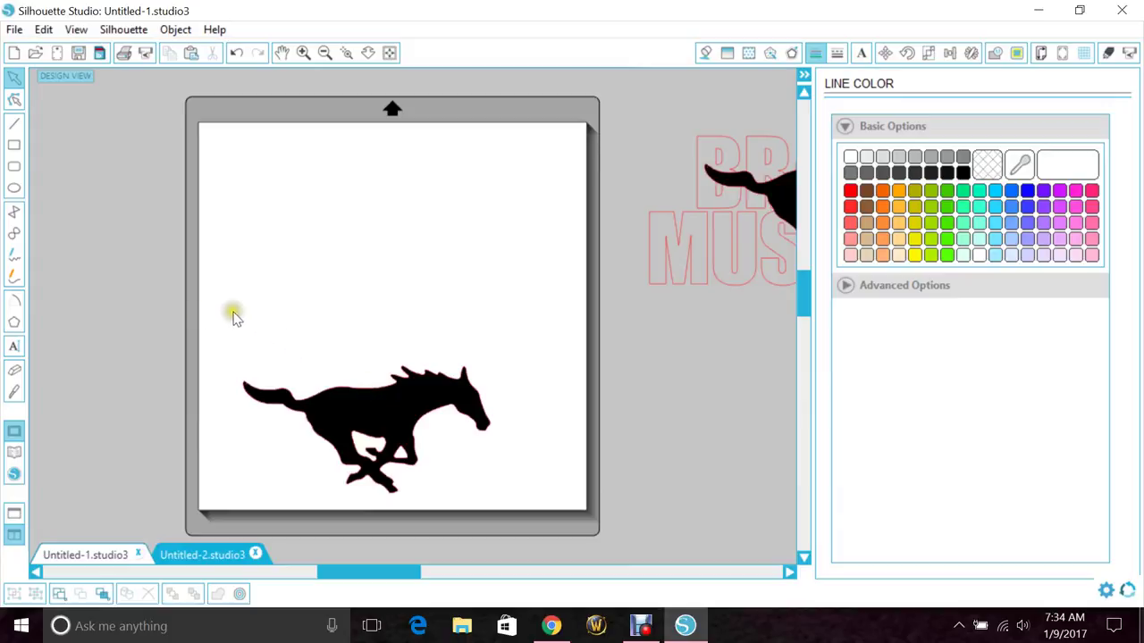
{"action": "left_click_drag", "start_coordinate": [338, 412], "coordinate": [376, 413]}
Add two-line Impact text reading 'BRANCH' over 'MUSTANGS' on the mat
{"action": "left_click", "coordinate": [146, 385]}
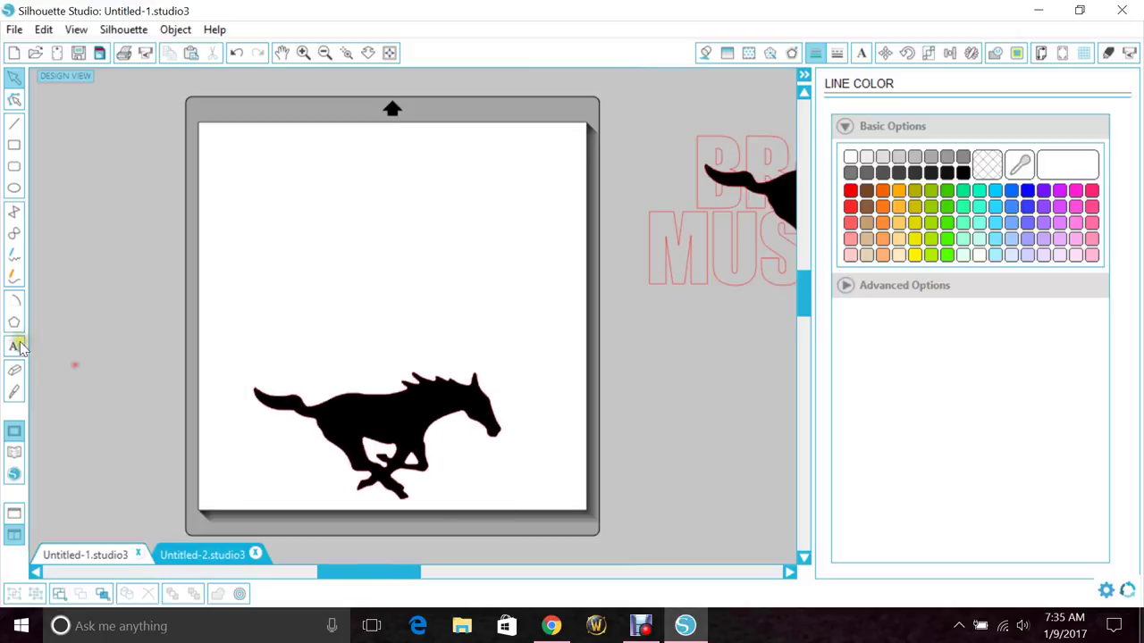
{"action": "left_click", "coordinate": [14, 346]}
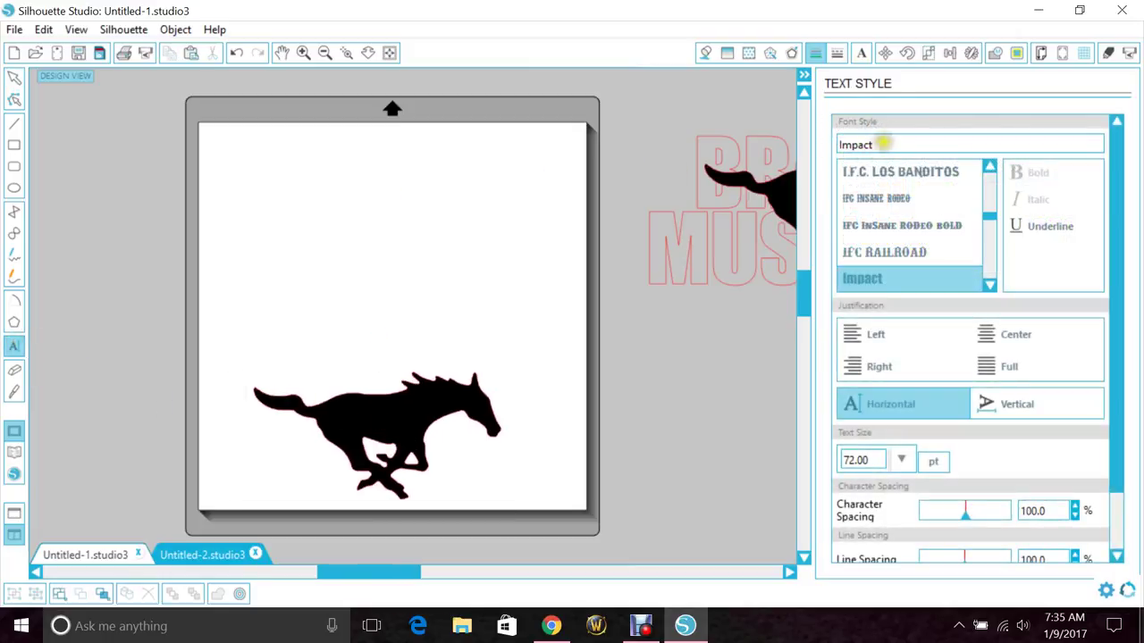
{"action": "left_click", "coordinate": [886, 278]}
{"action": "left_click", "coordinate": [254, 223]}
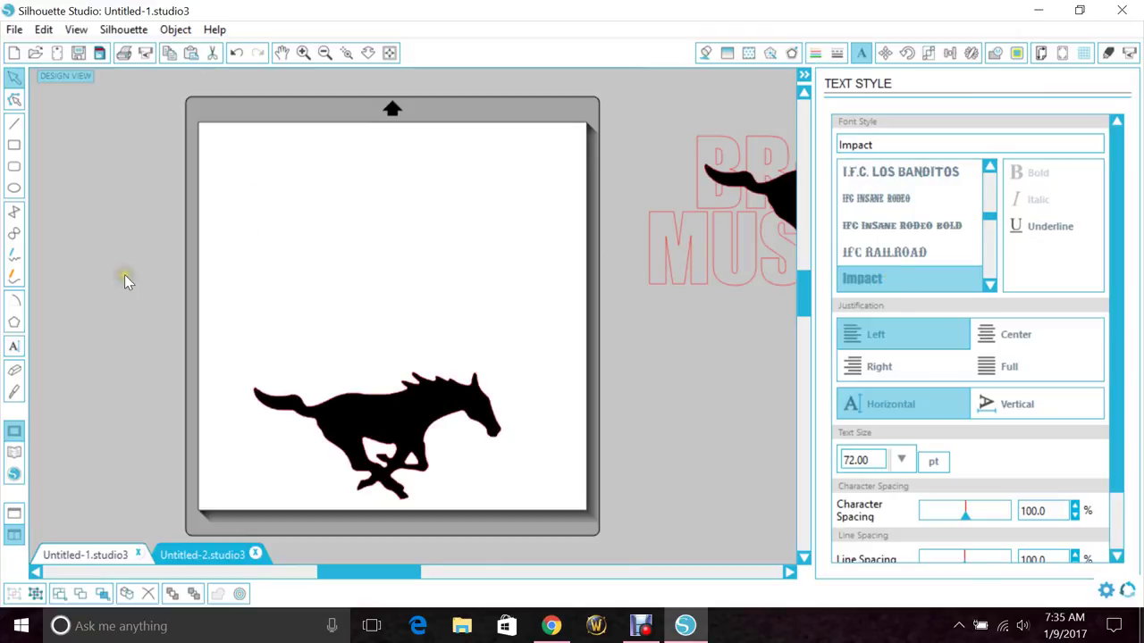
{"action": "type", "text": "BR"}
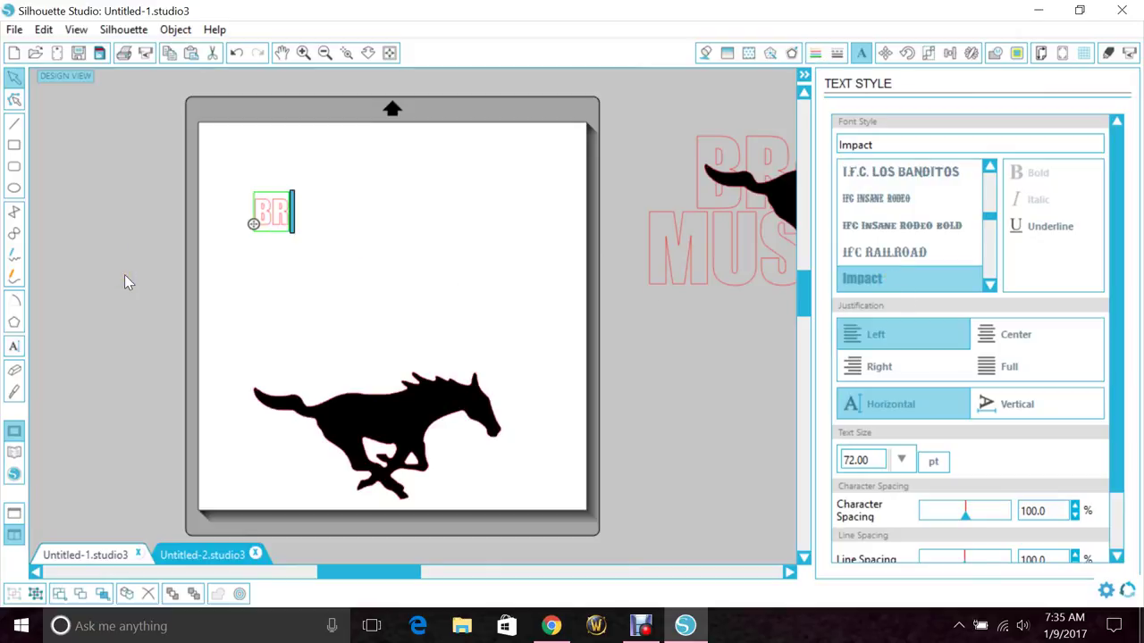
{"action": "type", "text": "ANCH"}
{"action": "key", "text": "Return"}
{"action": "type", "text": "MUS"}
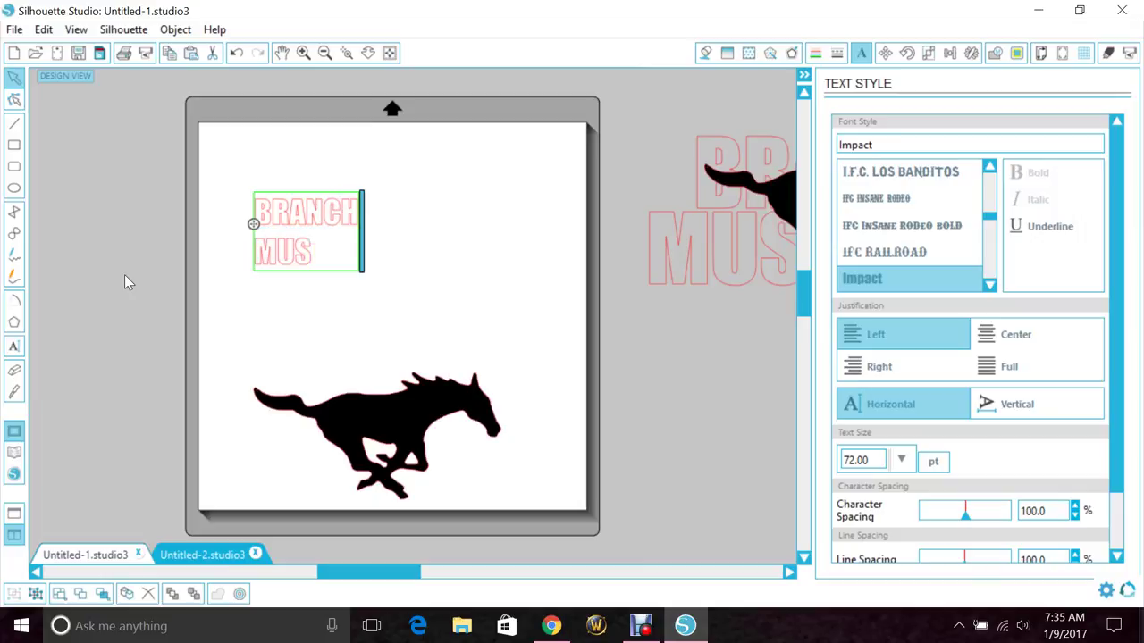
{"action": "type", "text": "TANGS"}
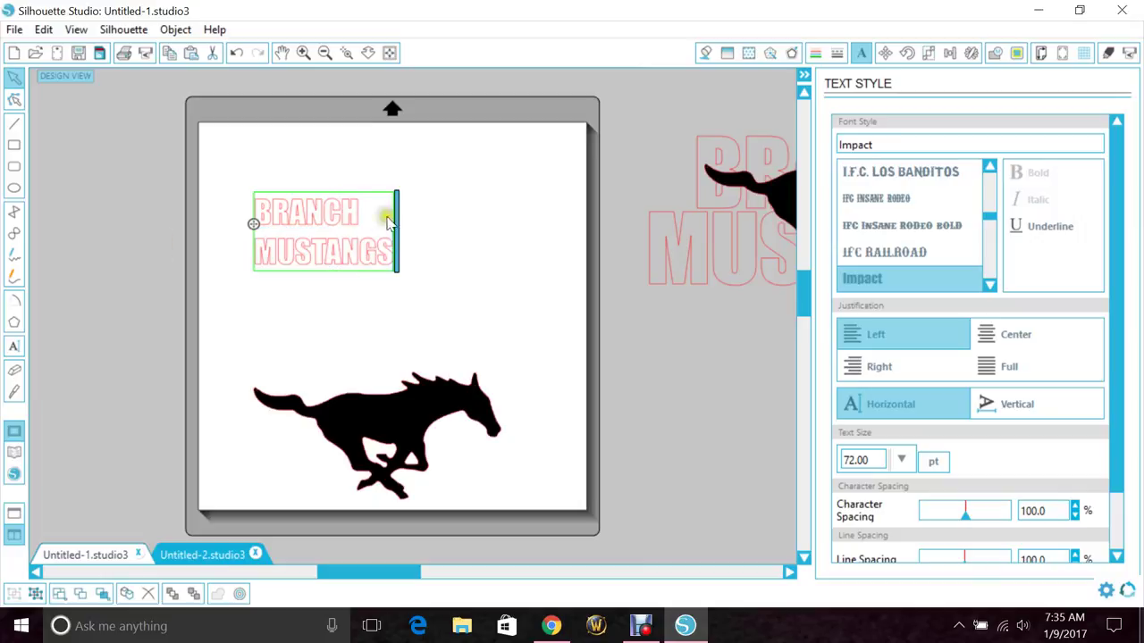
Center-justify the text, enlarge it to about 11.3 in wide and move it toward the mat top
{"action": "left_click", "coordinate": [465, 179]}
{"action": "left_click", "coordinate": [339, 249]}
{"action": "left_click", "coordinate": [998, 345]}
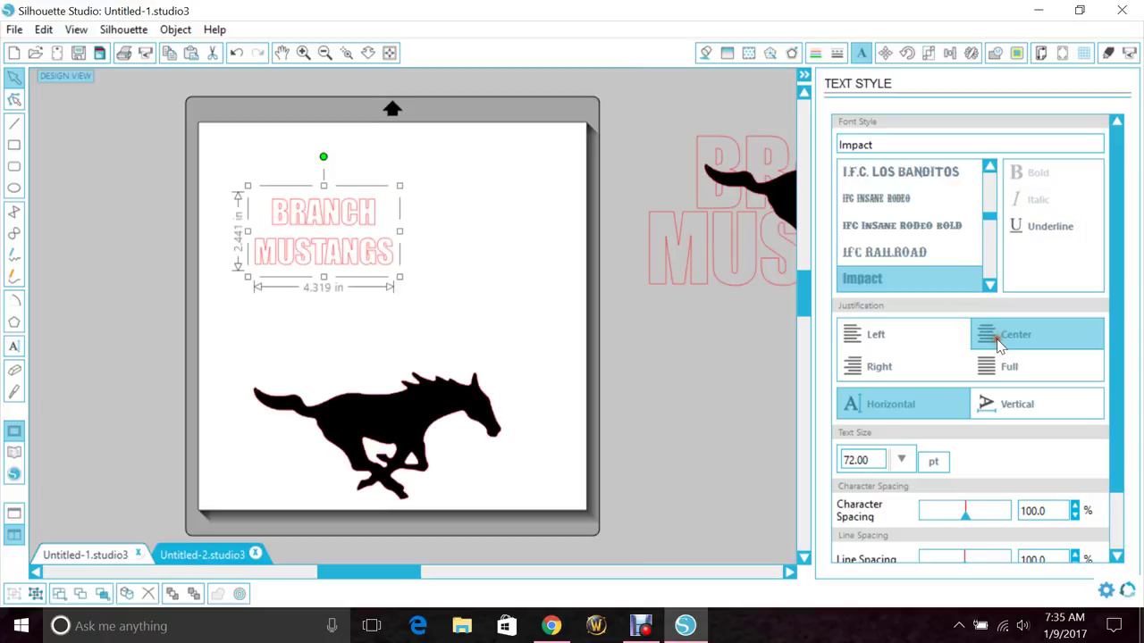
{"action": "left_click_drag", "start_coordinate": [354, 286], "coordinate": [581, 375]}
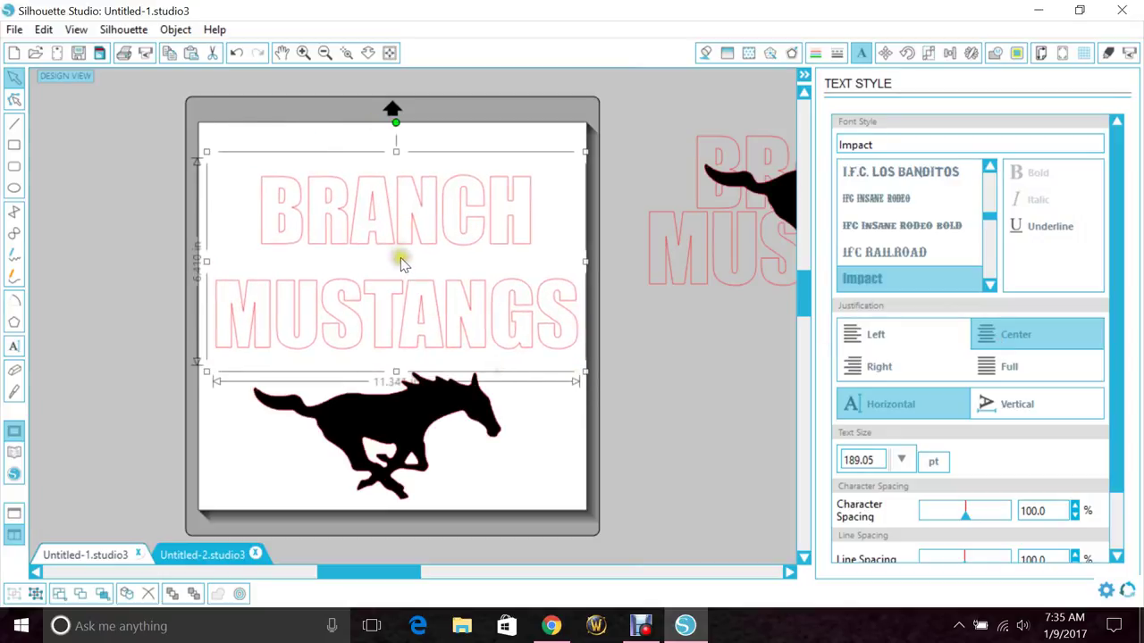
{"action": "left_click", "coordinate": [407, 298]}
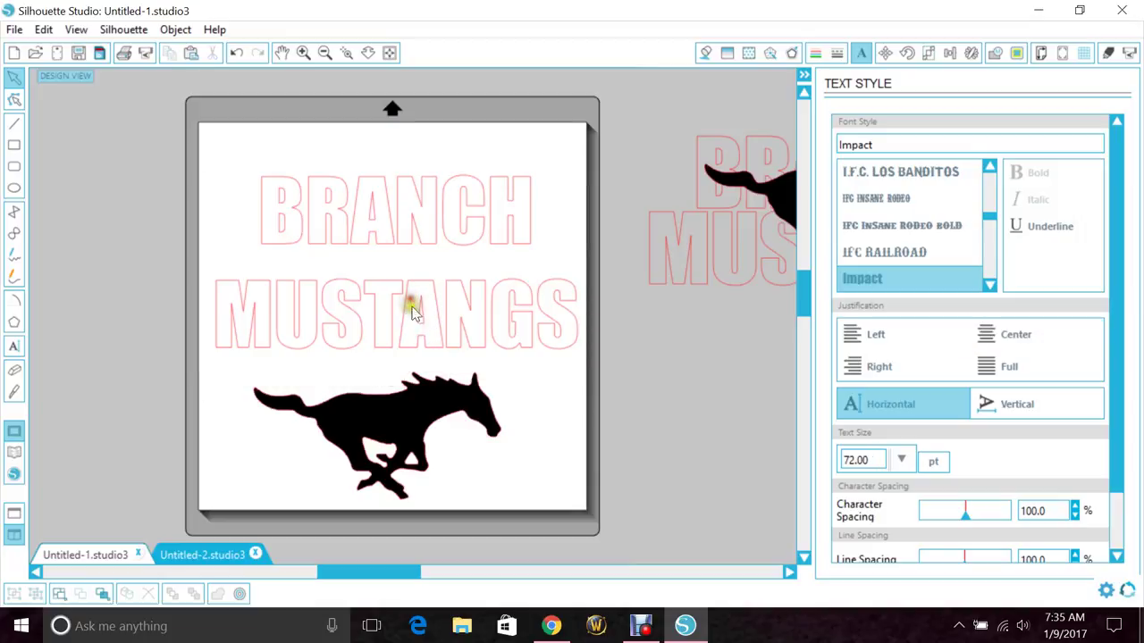
{"action": "left_click_drag", "start_coordinate": [411, 308], "coordinate": [409, 274]}
{"action": "left_click", "coordinate": [408, 273]}
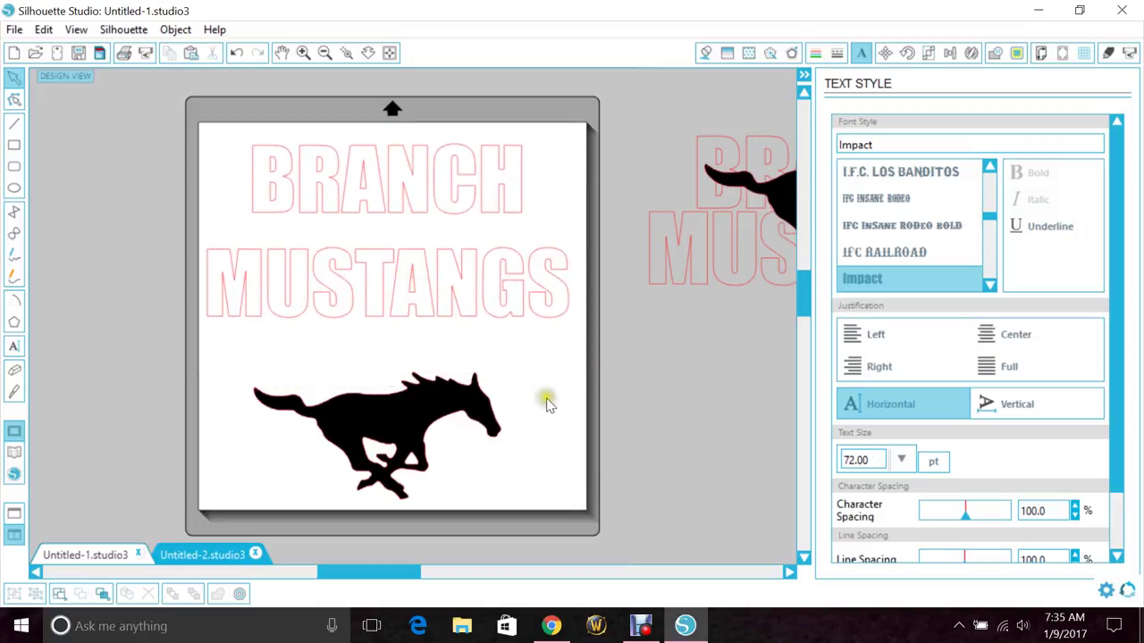
Lower the BRANCH MUSTANGS line spacing step by step down to 68.8%
{"action": "left_click", "coordinate": [503, 322]}
{"action": "scroll", "coordinate": [1117, 447], "scroll_direction": "down", "scroll_amount": 1}
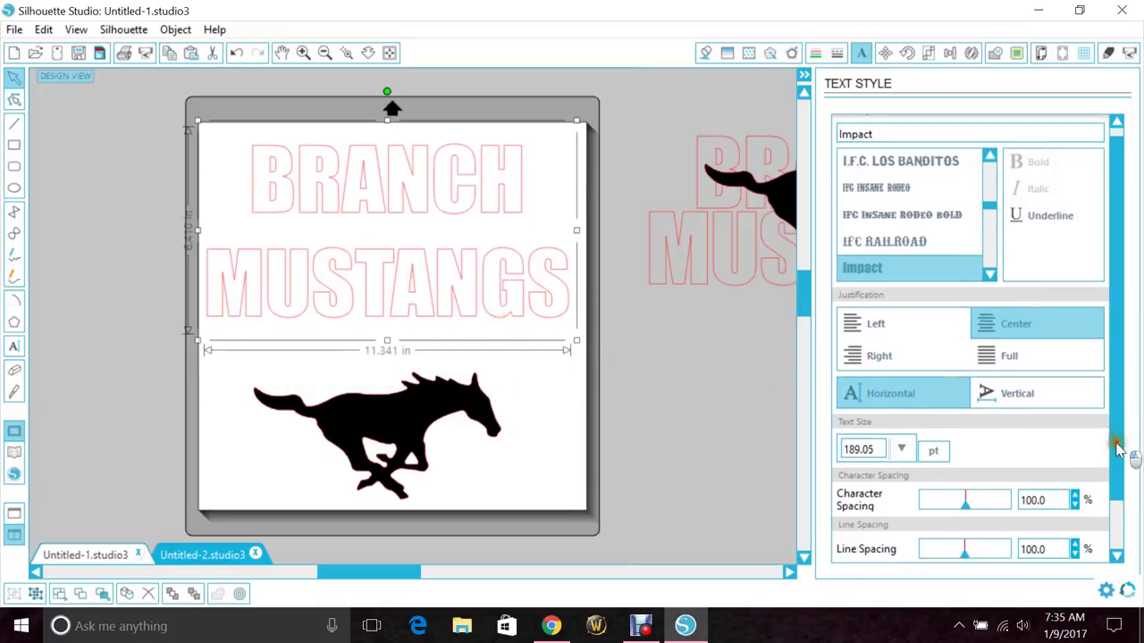
{"action": "scroll", "coordinate": [1117, 446], "scroll_direction": "down", "scroll_amount": 1}
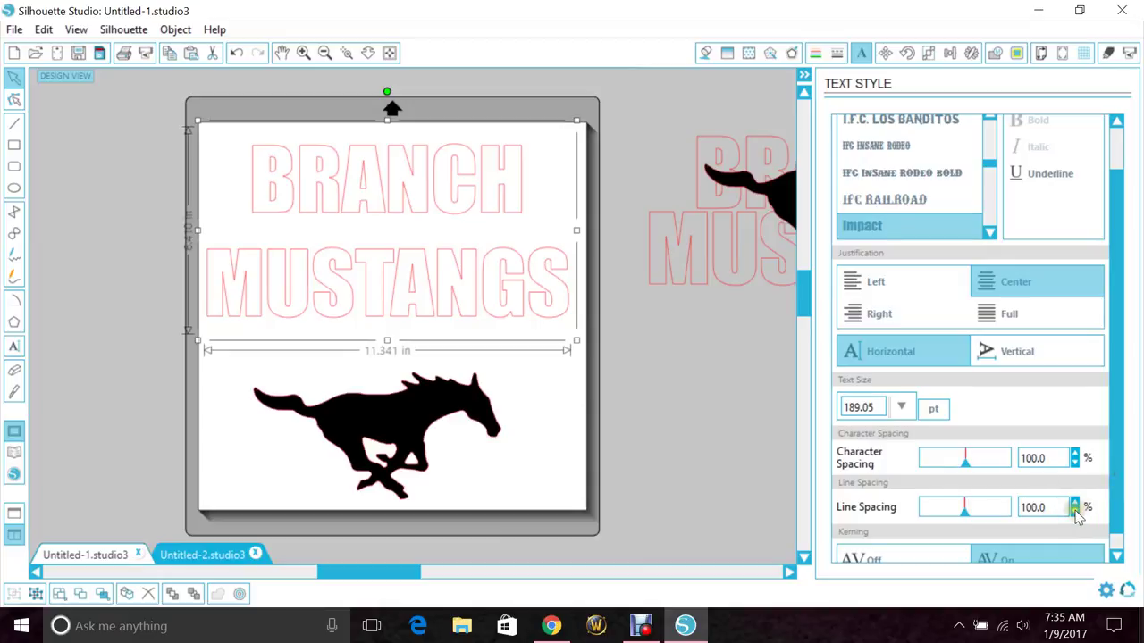
{"action": "left_click", "coordinate": [1074, 512]}
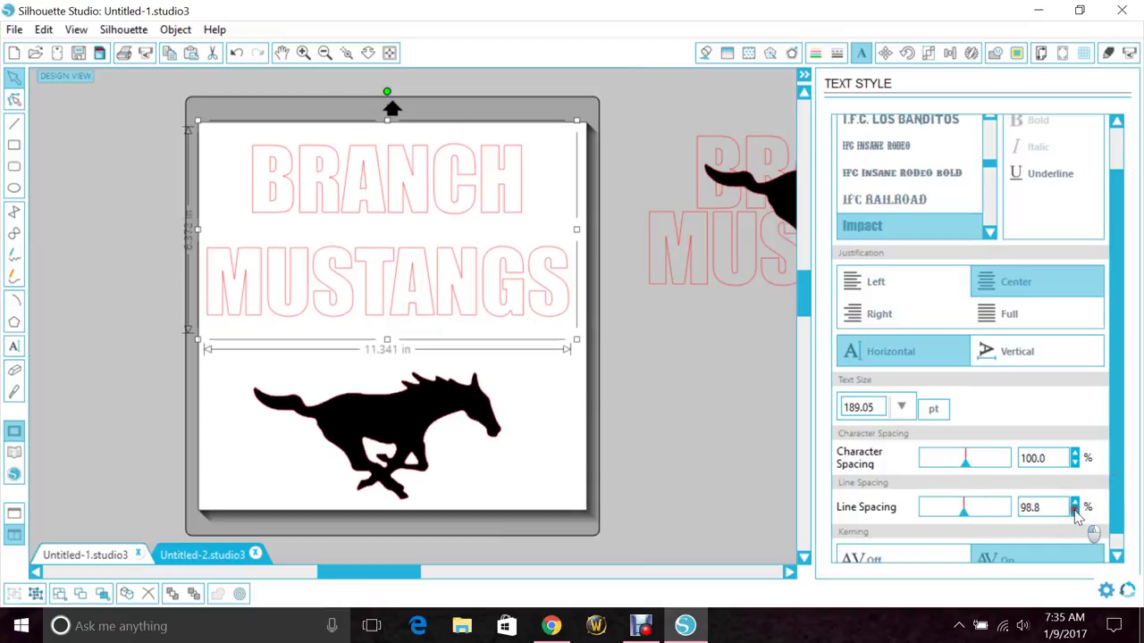
{"action": "left_click", "coordinate": [1075, 512]}
{"action": "left_click", "coordinate": [1074, 512]}
{"action": "left_click", "coordinate": [1075, 512]}
{"action": "left_click", "coordinate": [1075, 512]}
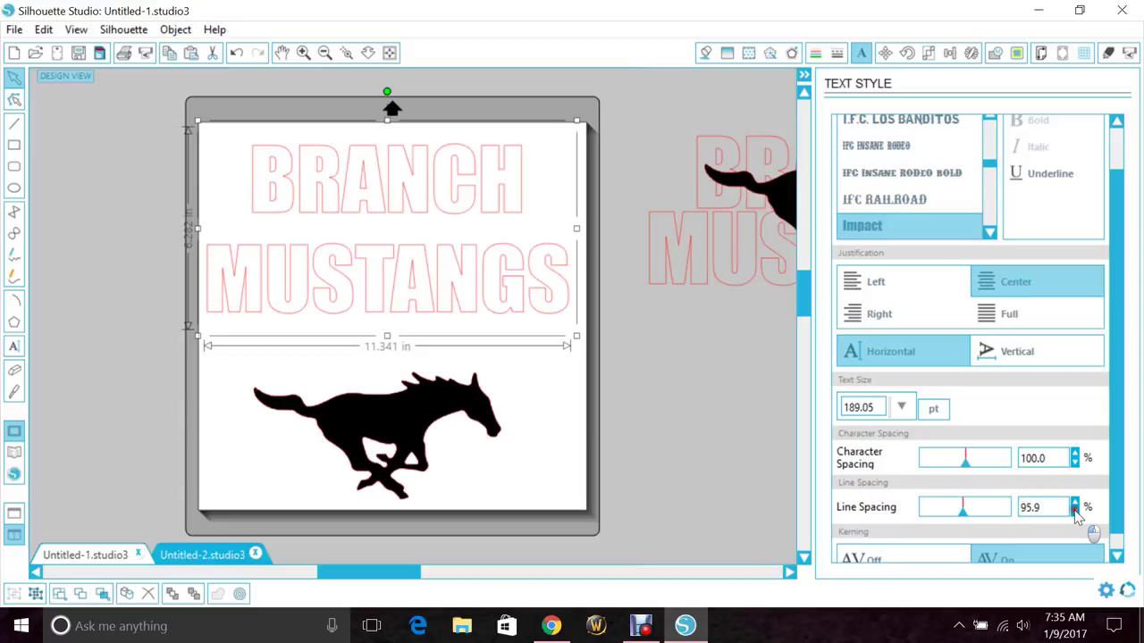
{"action": "left_click", "coordinate": [1074, 511]}
{"action": "left_click", "coordinate": [1075, 512]}
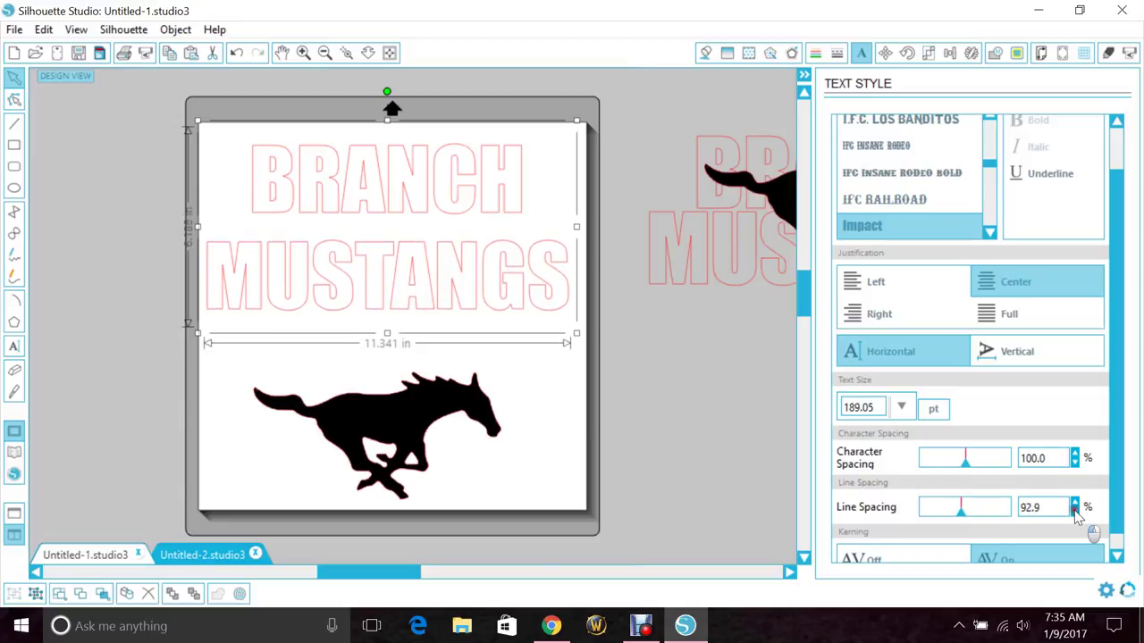
{"action": "left_click", "coordinate": [1074, 512]}
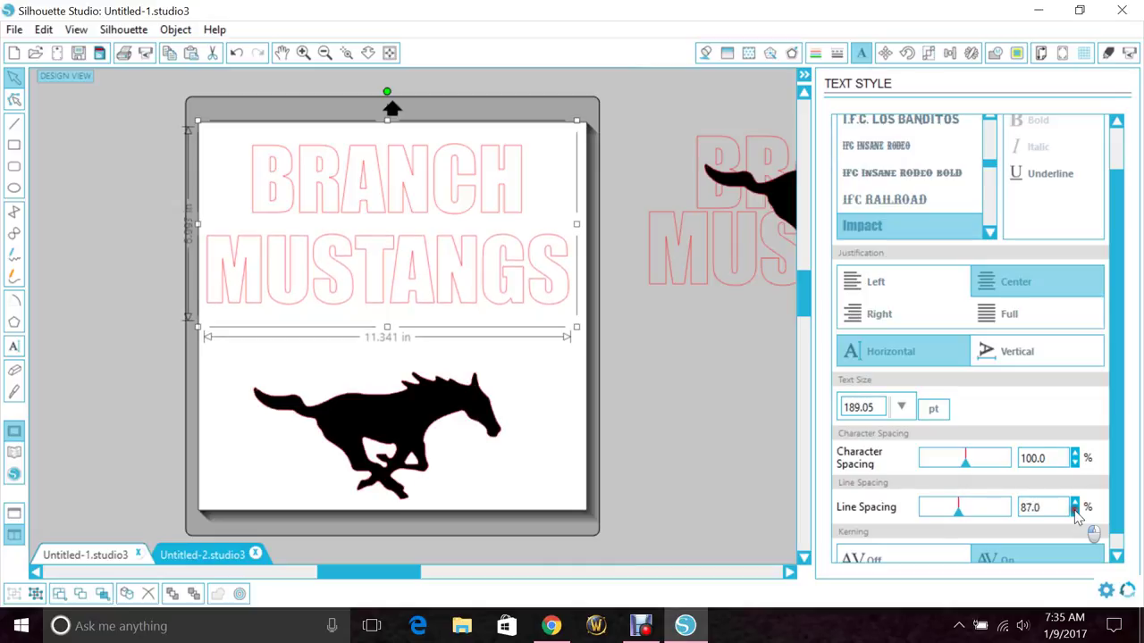
{"action": "left_click", "coordinate": [1075, 512]}
{"action": "left_click", "coordinate": [1075, 512]}
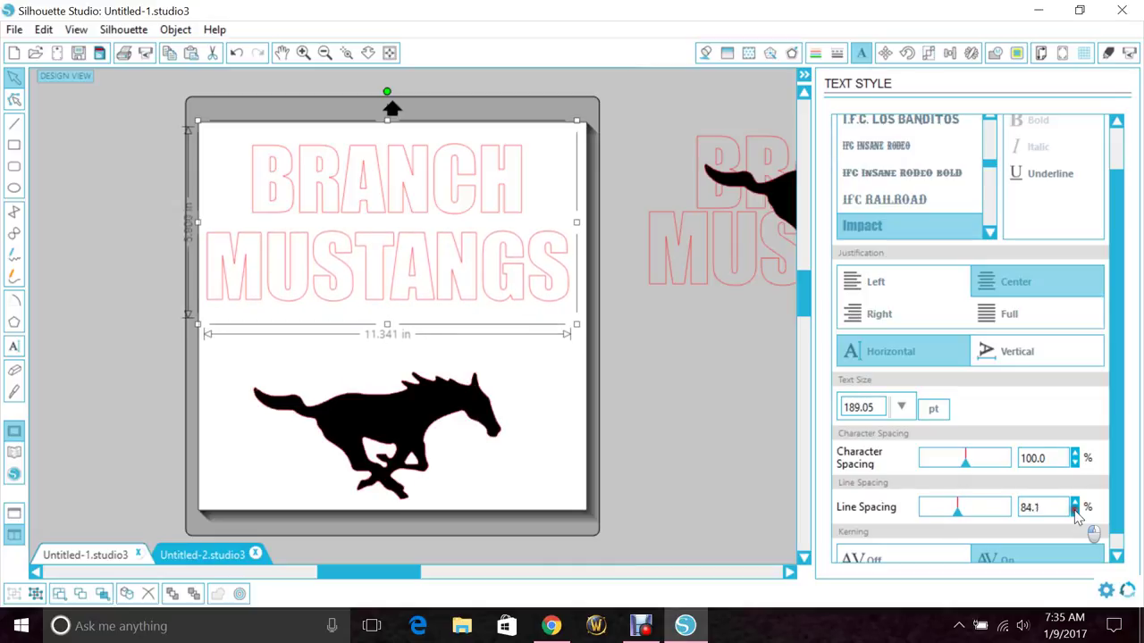
{"action": "left_click", "coordinate": [1075, 512]}
{"action": "left_click", "coordinate": [1074, 512]}
{"action": "left_click", "coordinate": [1074, 512]}
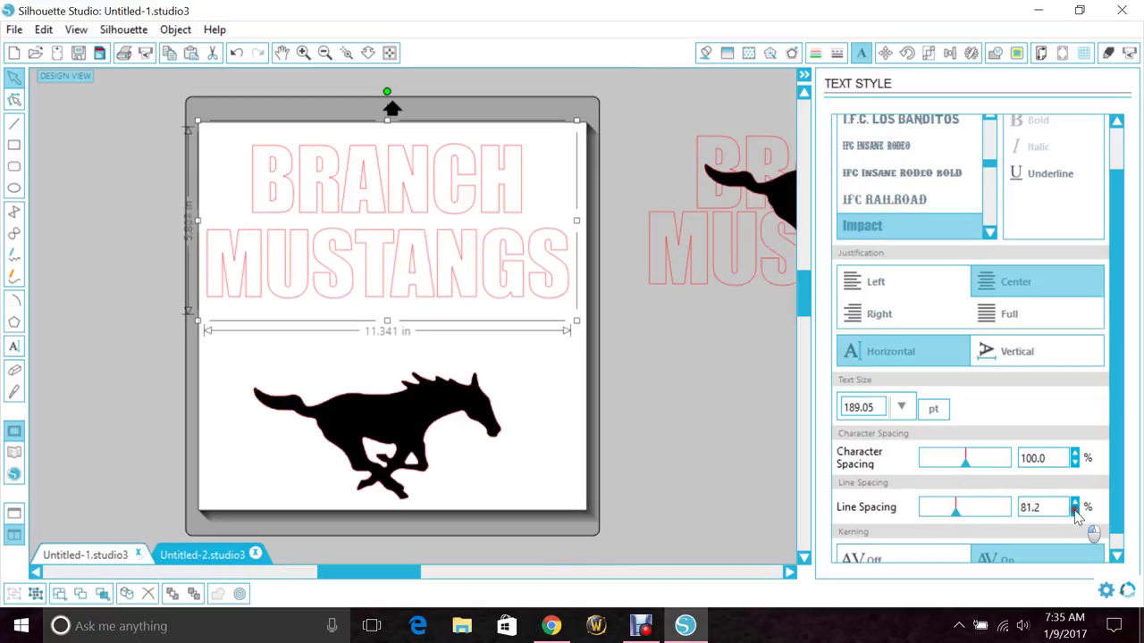
{"action": "left_click", "coordinate": [1075, 511]}
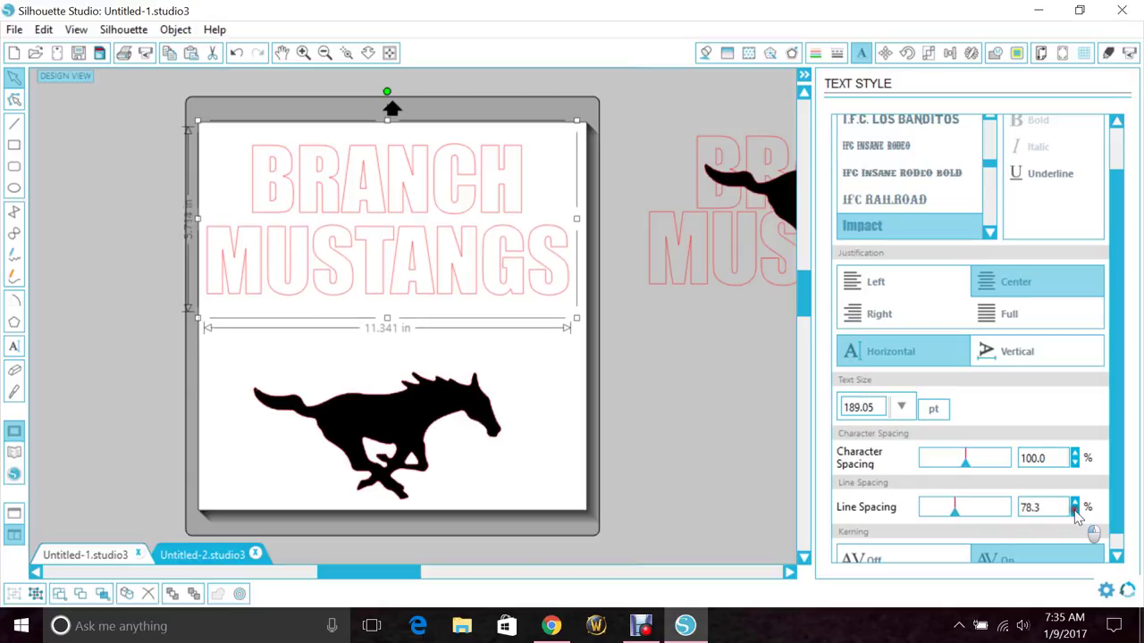
{"action": "left_click", "coordinate": [1075, 512]}
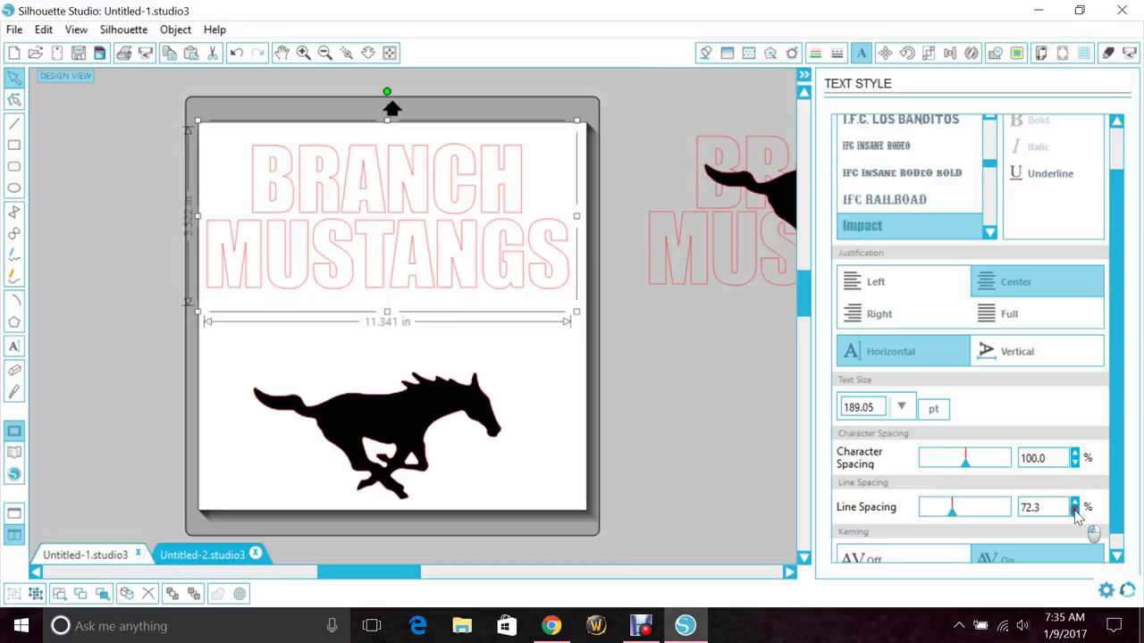
{"action": "left_click", "coordinate": [1074, 511]}
{"action": "left_click", "coordinate": [1075, 512]}
{"action": "left_click", "coordinate": [1075, 511]}
{"action": "left_click", "coordinate": [1075, 512]}
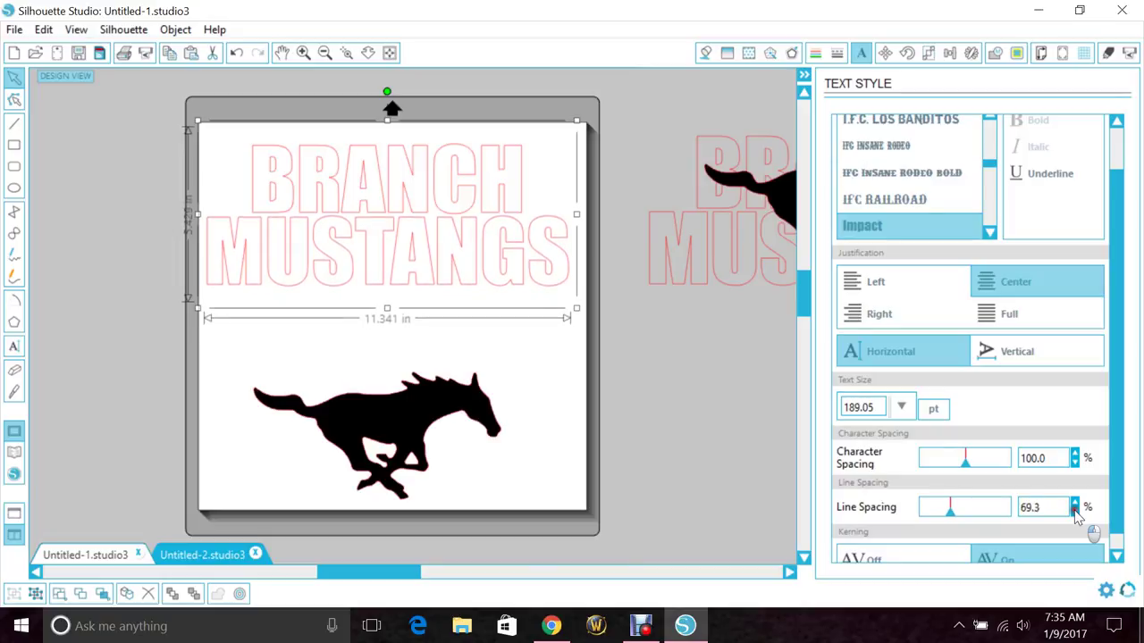
{"action": "left_click", "coordinate": [1074, 512]}
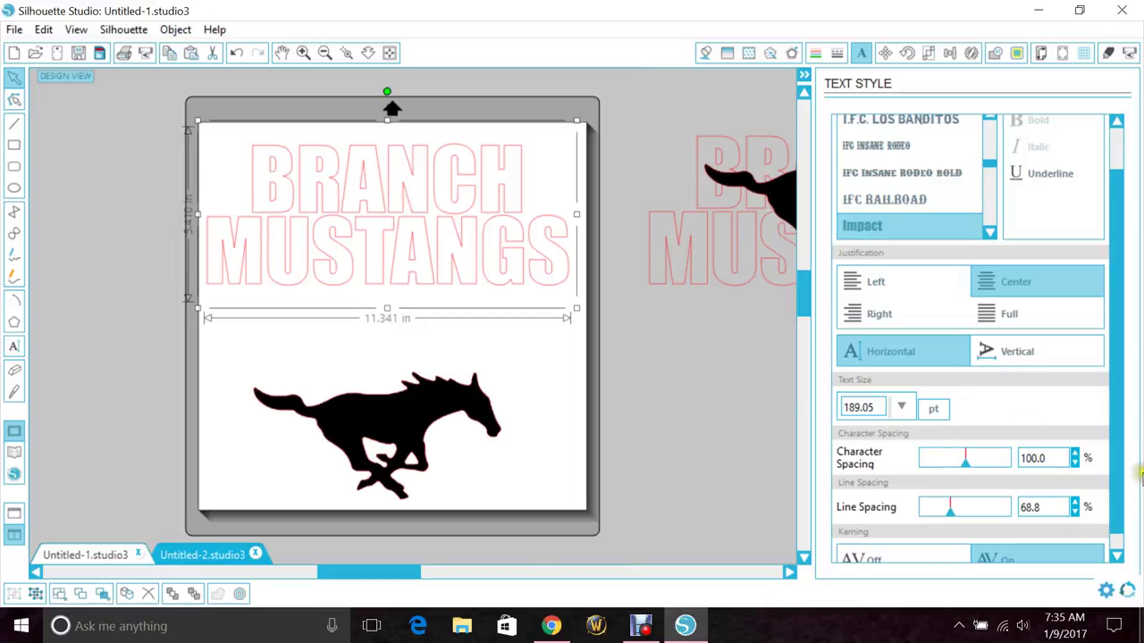
Tighten the BRANCH MUSTANGS character spacing to 93.4%
{"action": "left_click", "coordinate": [1075, 463]}
{"action": "left_click", "coordinate": [1074, 462]}
{"action": "left_click", "coordinate": [1075, 463]}
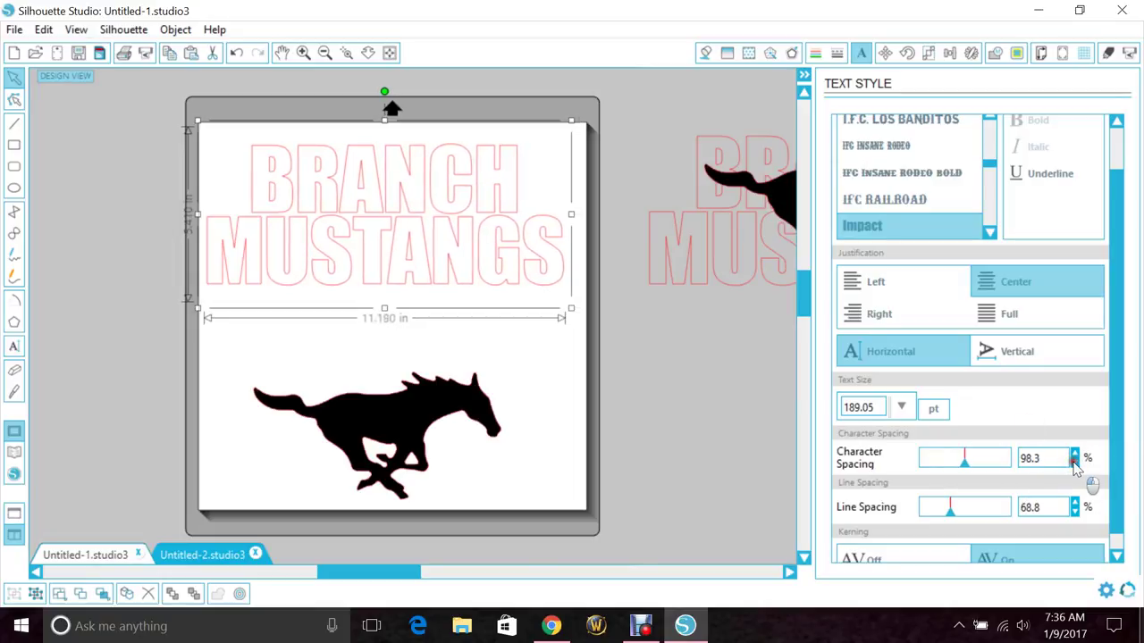
{"action": "left_click", "coordinate": [1075, 463]}
{"action": "left_click", "coordinate": [1075, 463]}
{"action": "left_click", "coordinate": [1074, 463]}
{"action": "left_click", "coordinate": [1075, 463]}
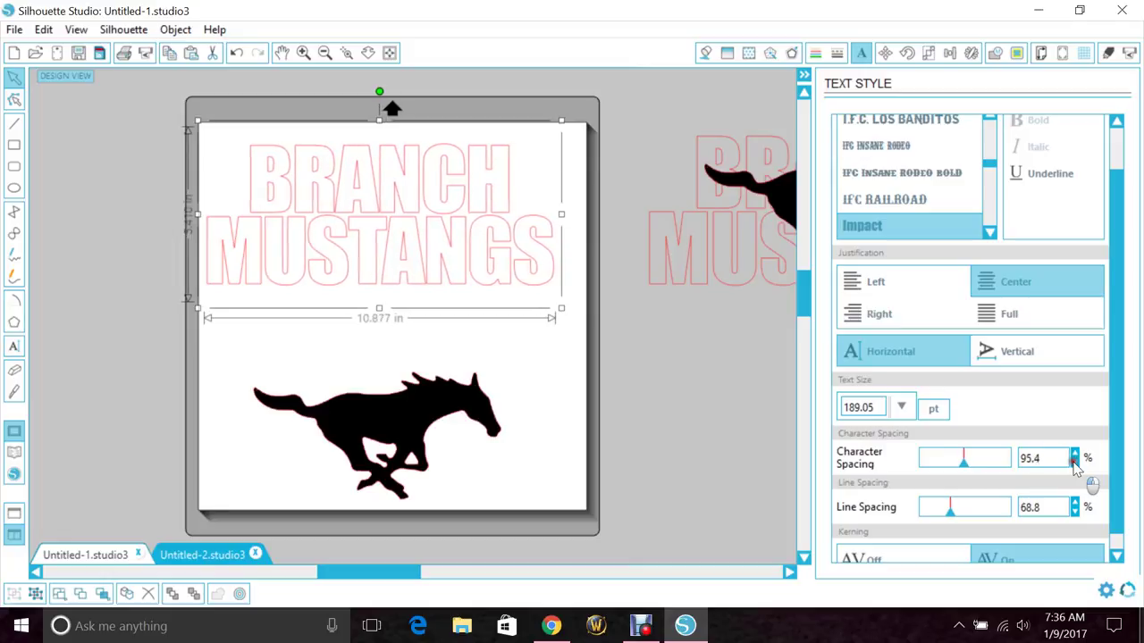
{"action": "left_click", "coordinate": [1075, 463]}
{"action": "left_click", "coordinate": [1074, 463]}
{"action": "left_click", "coordinate": [1075, 463]}
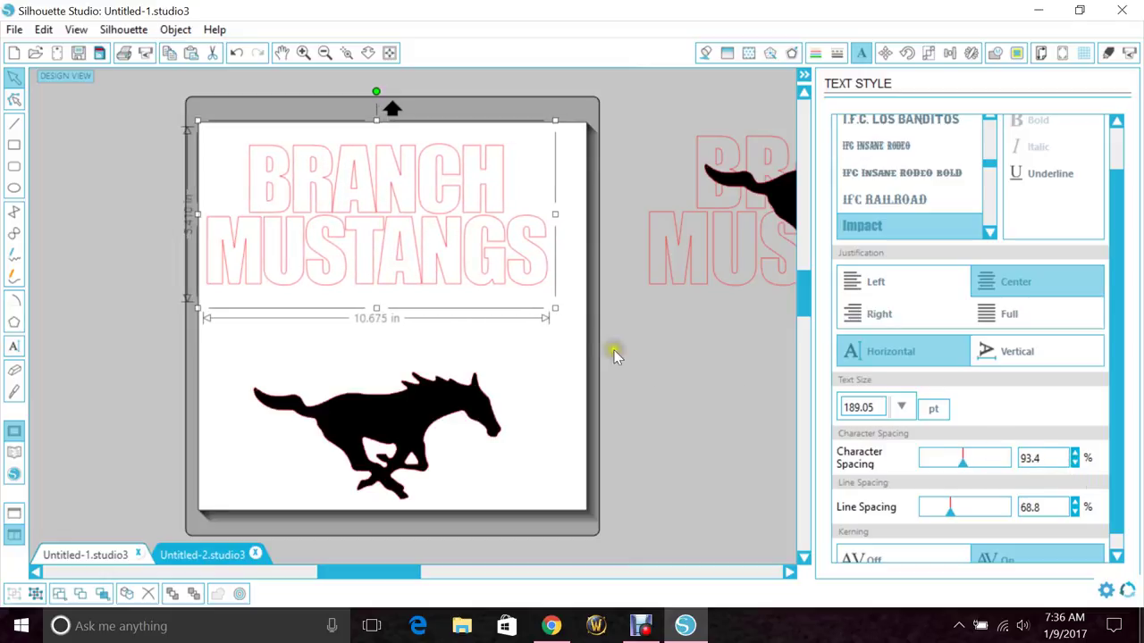
Enlarge the text to about 11.9 in wide and nudge it up and left
{"action": "left_click", "coordinate": [563, 322]}
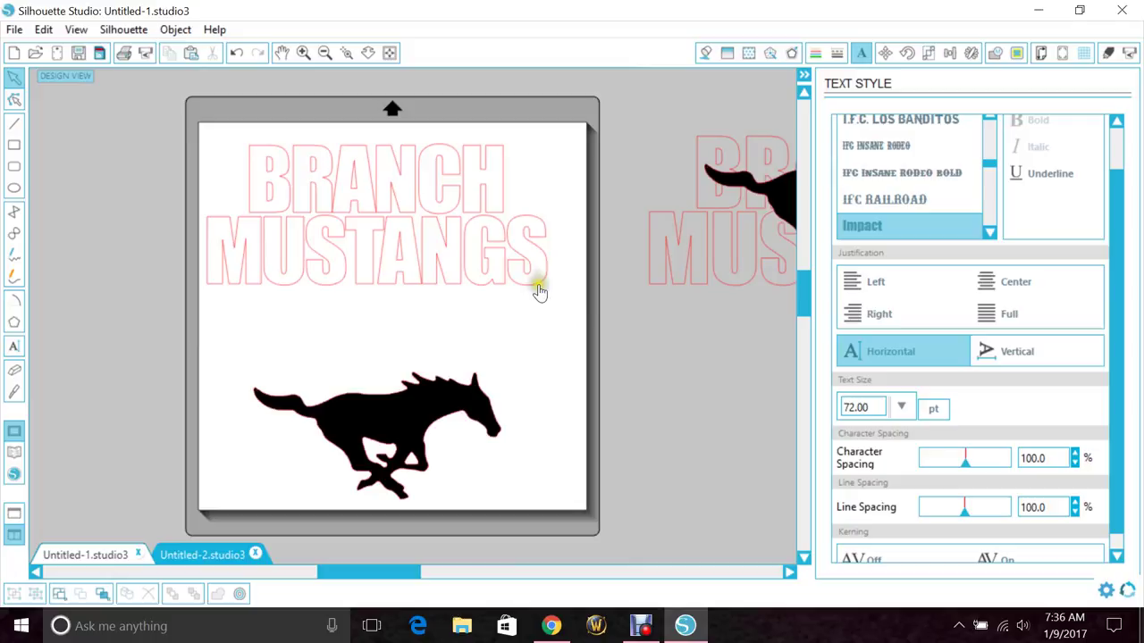
{"action": "left_click", "coordinate": [538, 292]}
{"action": "left_click_drag", "start_coordinate": [554, 307], "coordinate": [590, 345]}
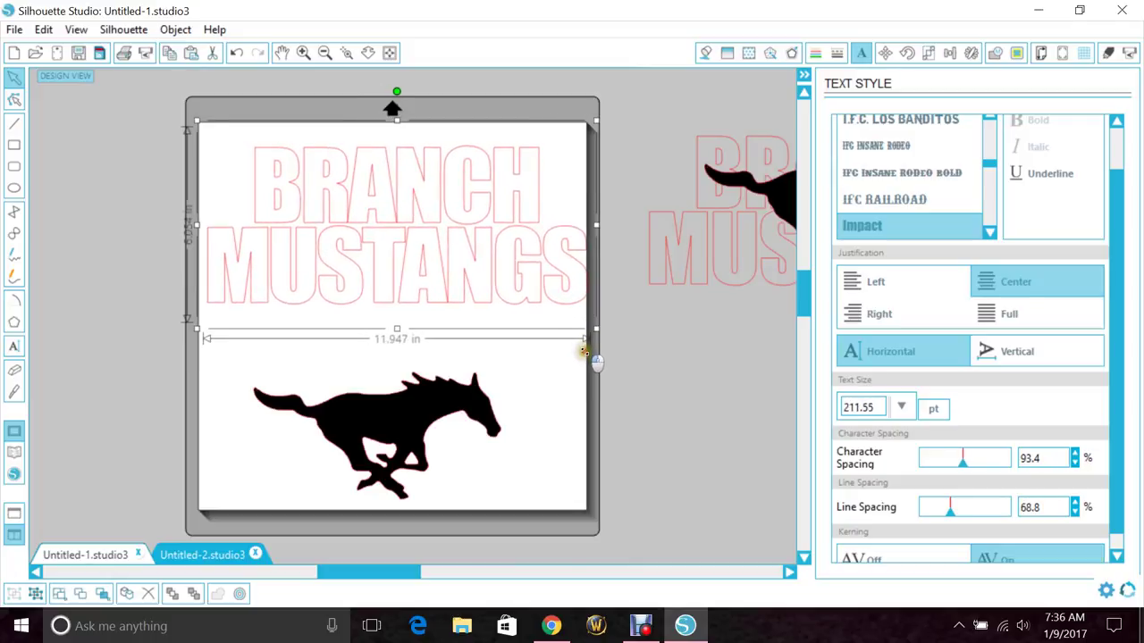
{"action": "left_click_drag", "start_coordinate": [554, 305], "coordinate": [550, 298]}
Bring the mustang silhouette in front of the lettering
{"action": "left_click", "coordinate": [563, 355]}
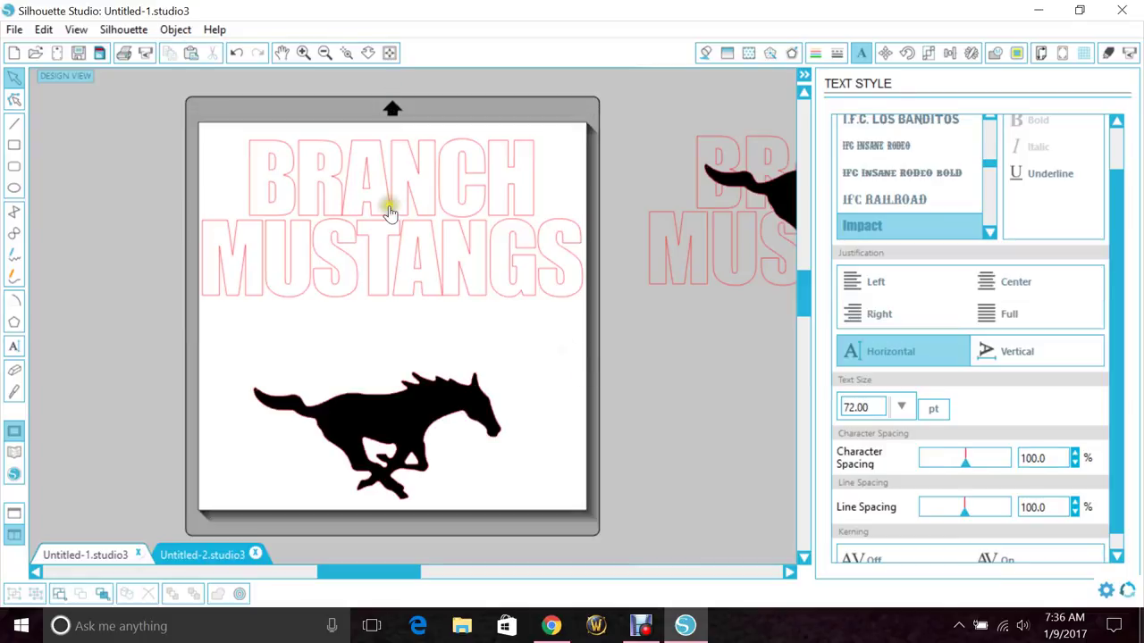
{"action": "left_click", "coordinate": [414, 423]}
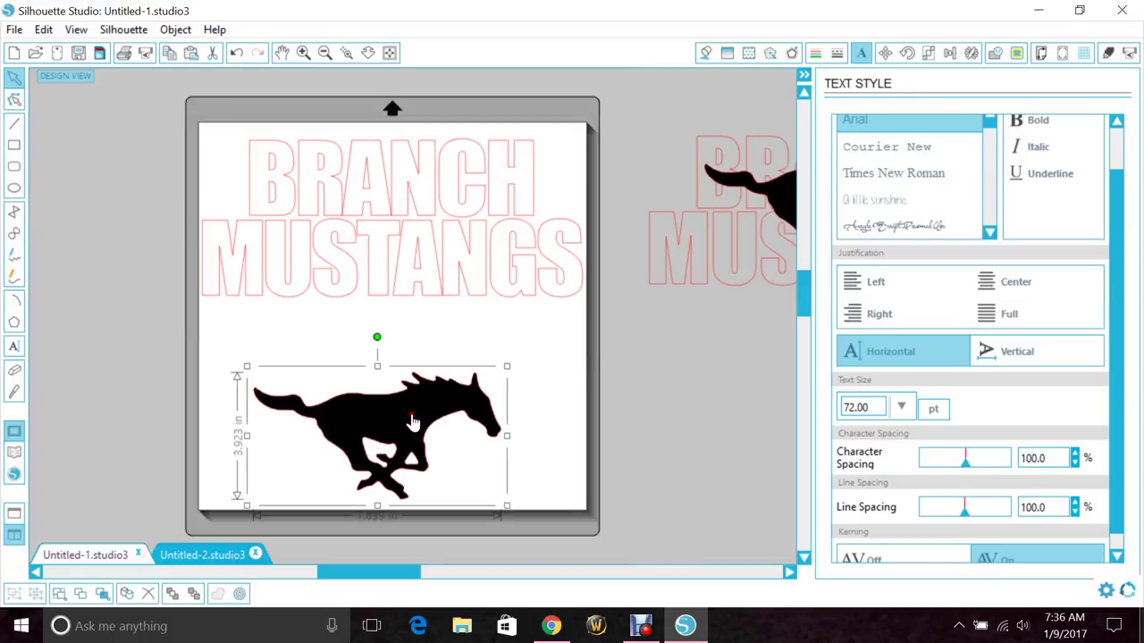
{"action": "left_click_drag", "start_coordinate": [407, 407], "coordinate": [405, 374]}
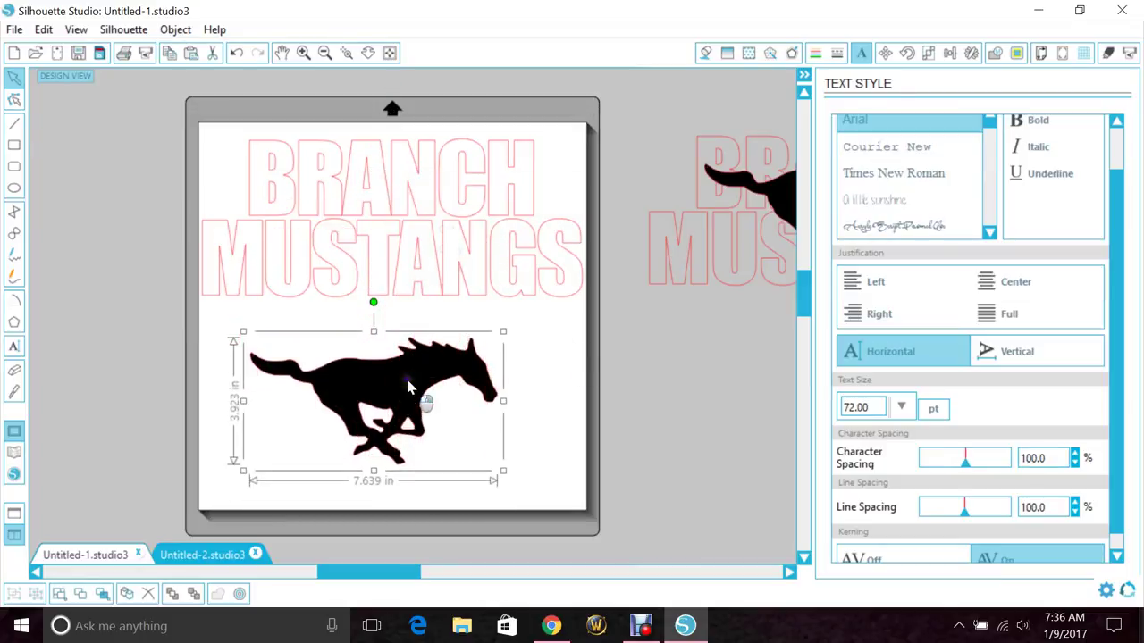
{"action": "right_click", "coordinate": [404, 375]}
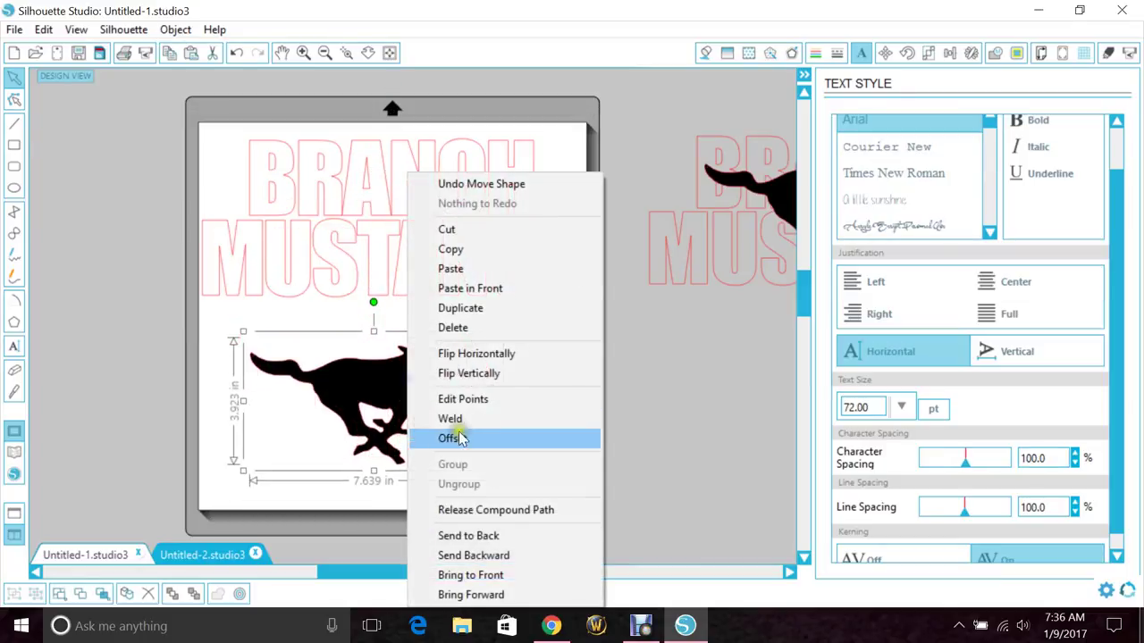
{"action": "left_click", "coordinate": [503, 575]}
Place the mustang over the upper half of the text, sized to about 7.6 in wide
{"action": "left_click_drag", "start_coordinate": [363, 379], "coordinate": [364, 192]}
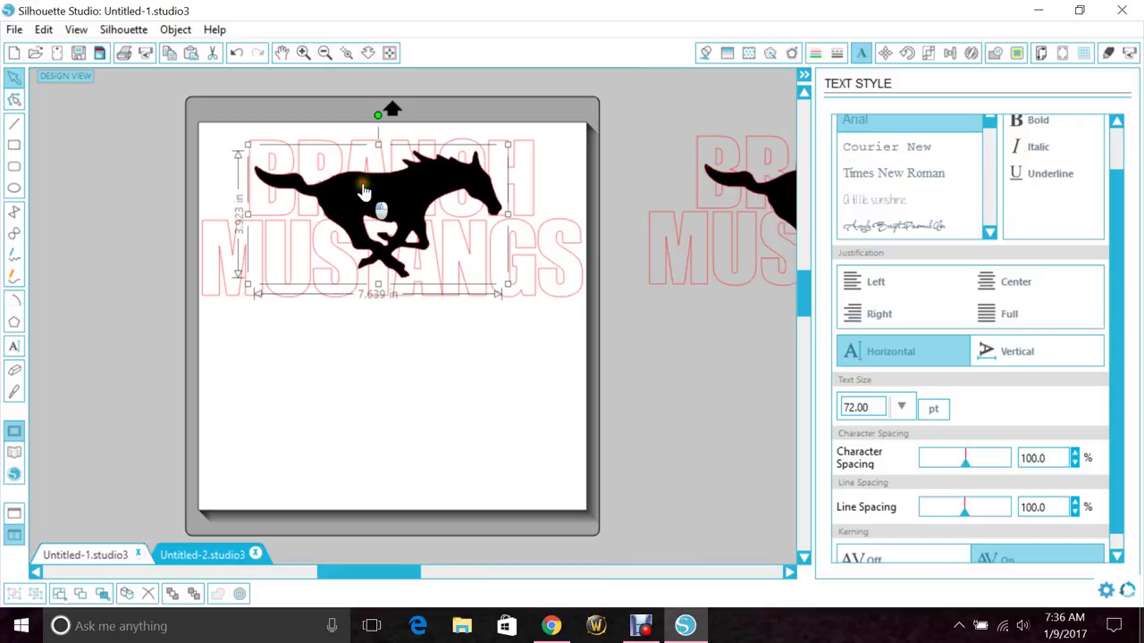
{"action": "left_click_drag", "start_coordinate": [506, 285], "coordinate": [517, 294]}
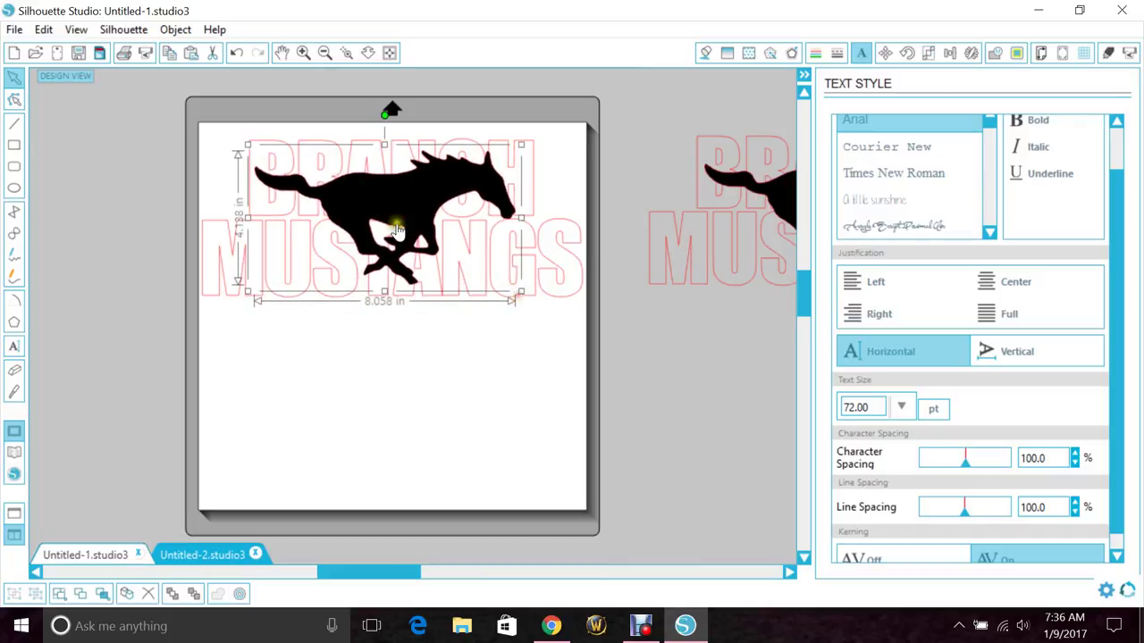
{"action": "left_click_drag", "start_coordinate": [361, 199], "coordinate": [355, 295]}
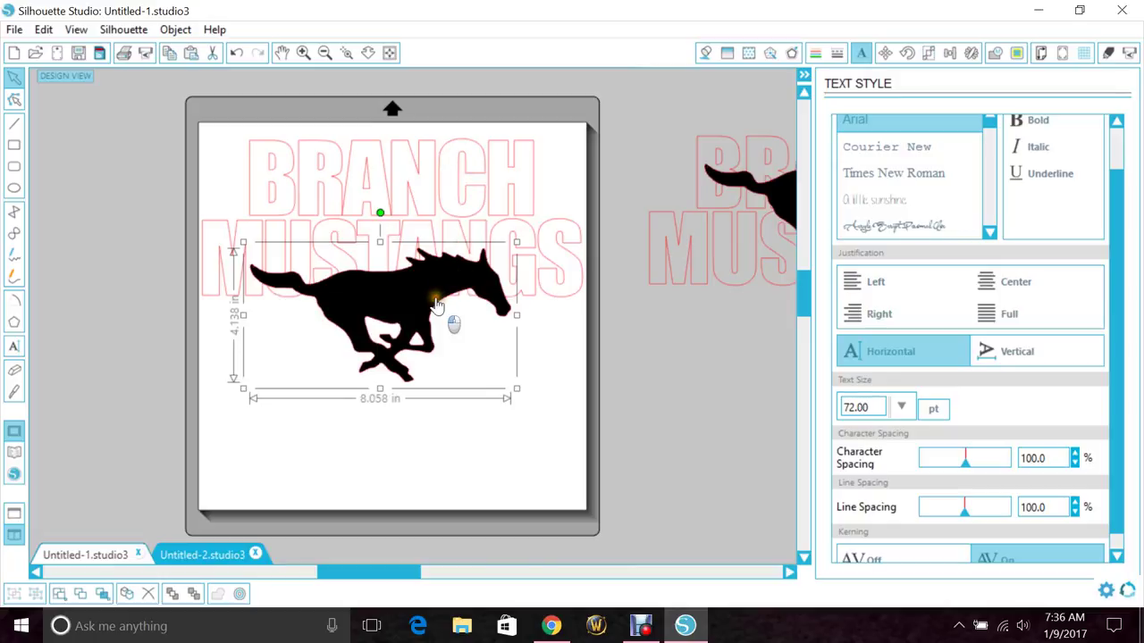
{"action": "left_click_drag", "start_coordinate": [436, 306], "coordinate": [438, 207]}
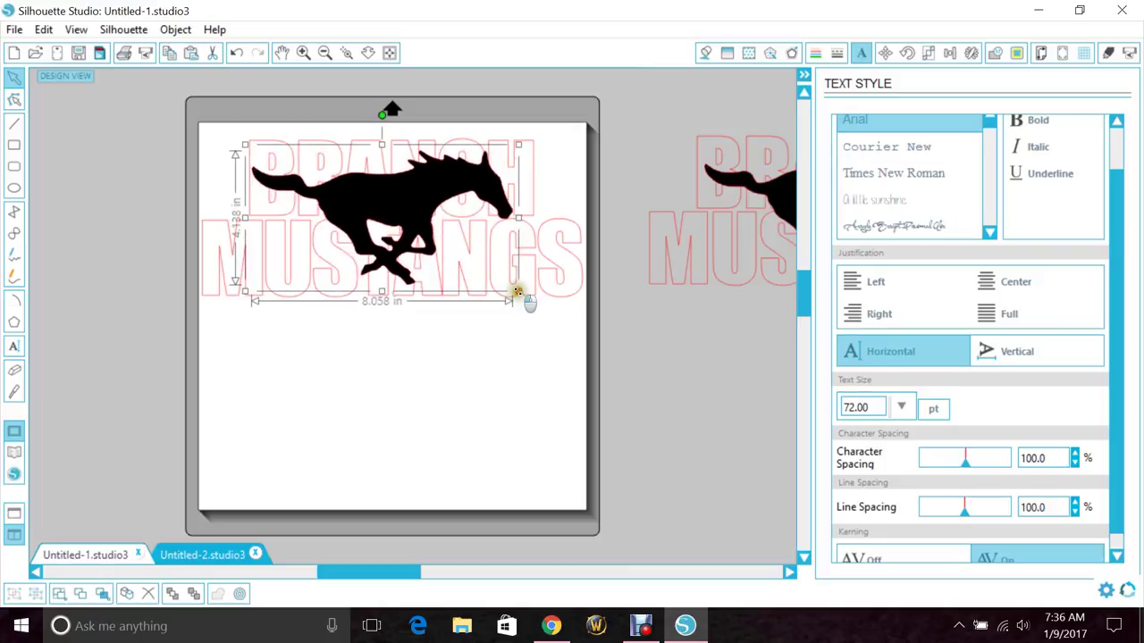
{"action": "left_click_drag", "start_coordinate": [517, 292], "coordinate": [511, 280]}
{"action": "mouse_move", "coordinate": [401, 205]}
{"action": "left_mouse_down"}
{"action": "mouse_move", "coordinate": [408, 192]}
{"action": "mouse_move", "coordinate": [411, 208]}
{"action": "left_mouse_up"}
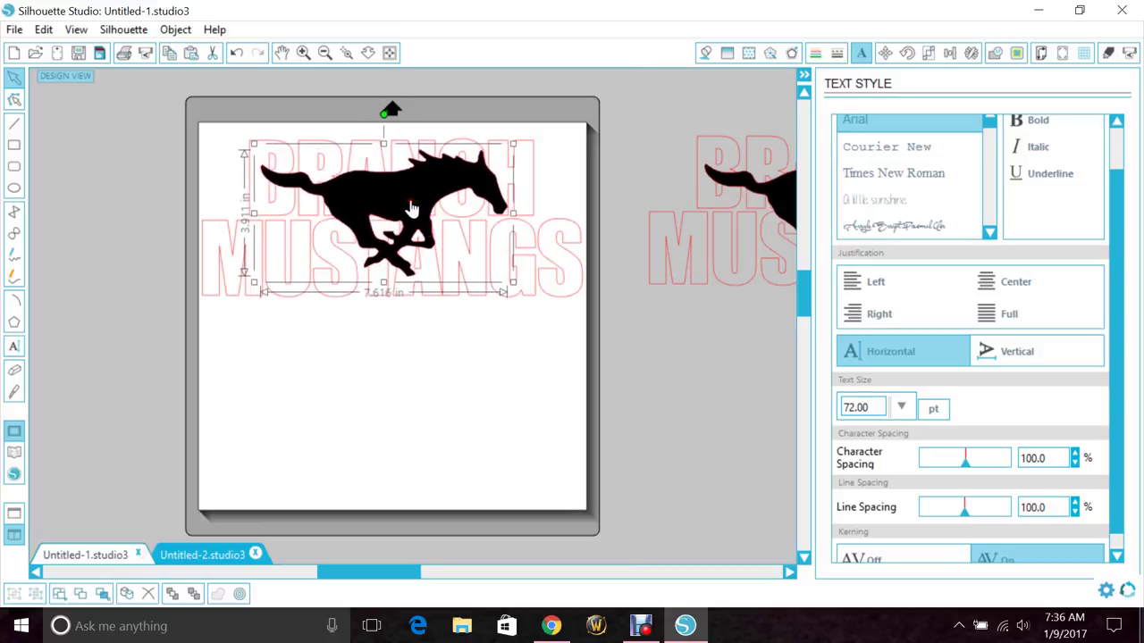
Group the mustang and BRANCH MUSTANGS lettering into one design
{"action": "left_click", "coordinate": [416, 370]}
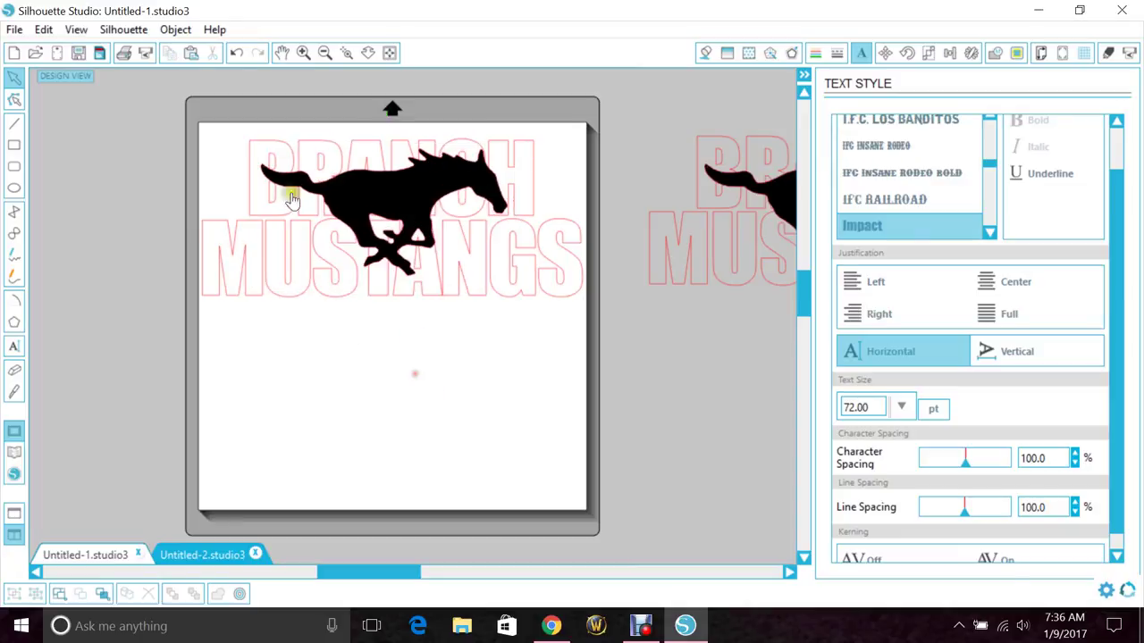
{"action": "left_click", "coordinate": [265, 134]}
{"action": "right_click", "coordinate": [345, 191]}
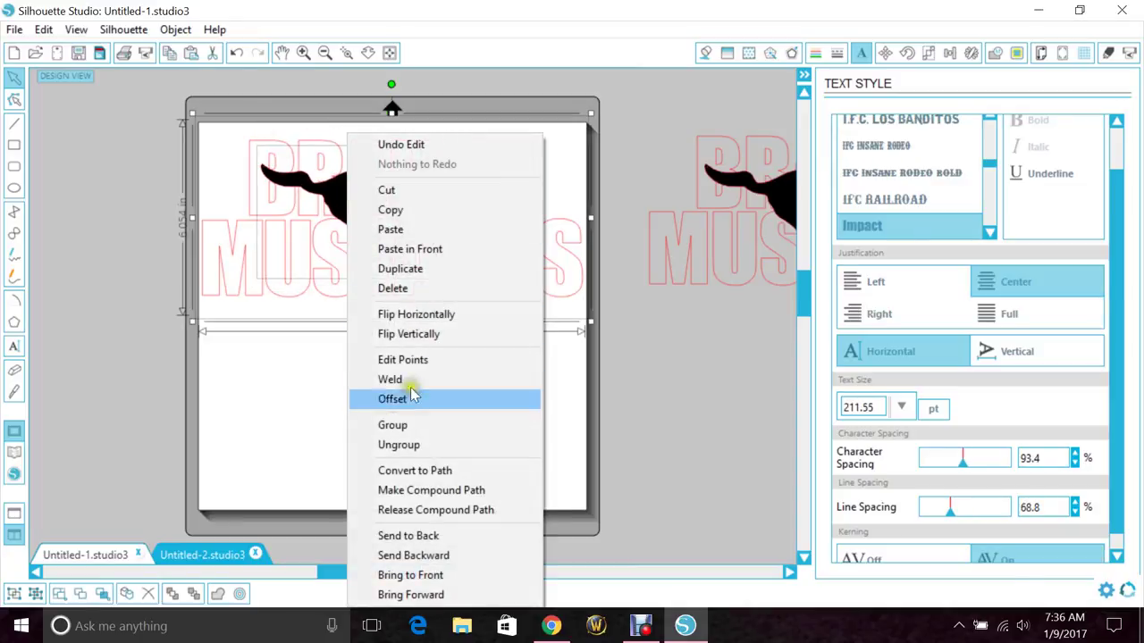
{"action": "left_click", "coordinate": [405, 424]}
{"action": "left_click_drag", "start_coordinate": [376, 218], "coordinate": [377, 207]}
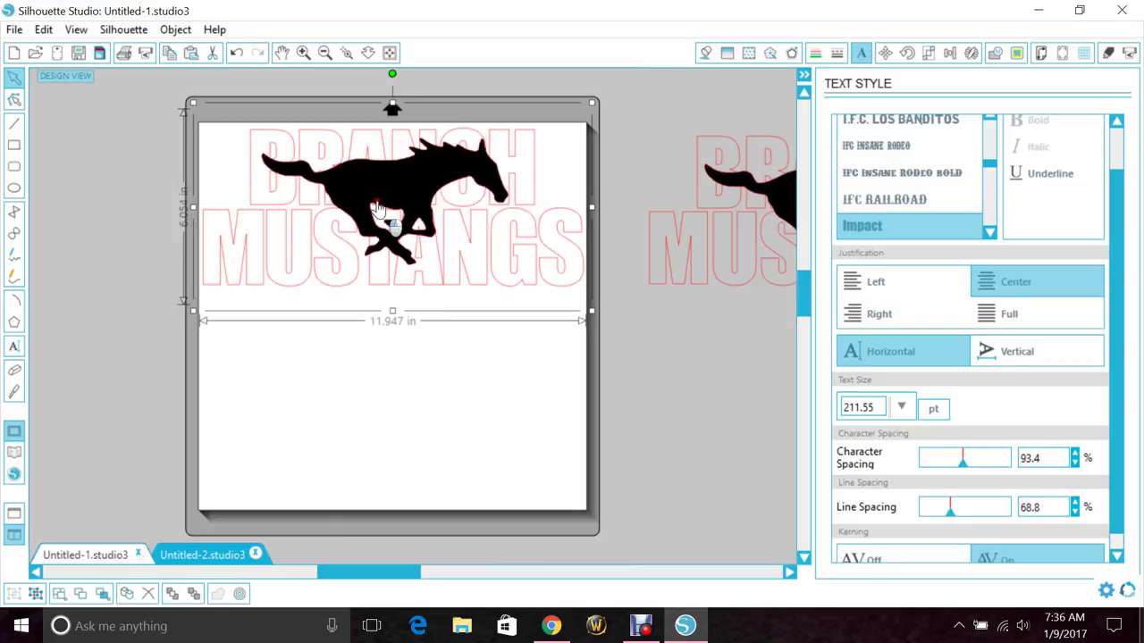
Copy and paste the grouped design, placing the duplicate below the original
{"action": "left_click", "coordinate": [345, 347]}
{"action": "left_click", "coordinate": [384, 184]}
{"action": "right_click", "coordinate": [386, 183]}
{"action": "left_click", "coordinate": [420, 232]}
{"action": "right_click", "coordinate": [322, 391]}
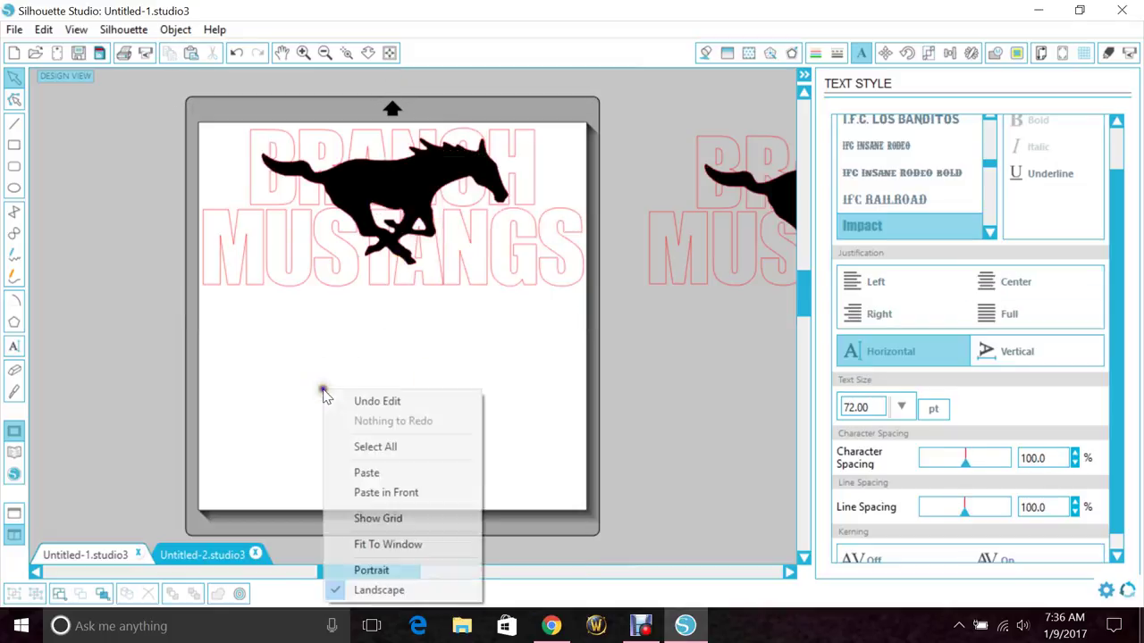
{"action": "left_click", "coordinate": [341, 470]}
{"action": "left_click_drag", "start_coordinate": [407, 290], "coordinate": [383, 397]}
{"action": "left_click_drag", "start_coordinate": [241, 92], "coordinate": [383, 211]}
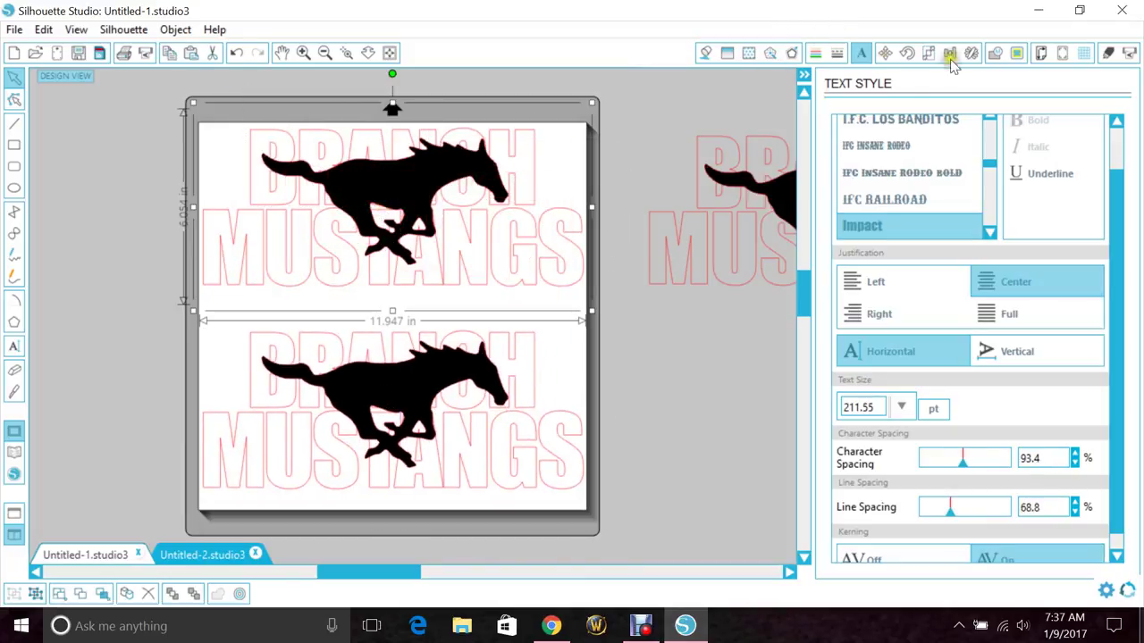
Try a Subtract on the top design from the Modify panel, then undo the attempt
{"action": "left_click", "coordinate": [992, 55]}
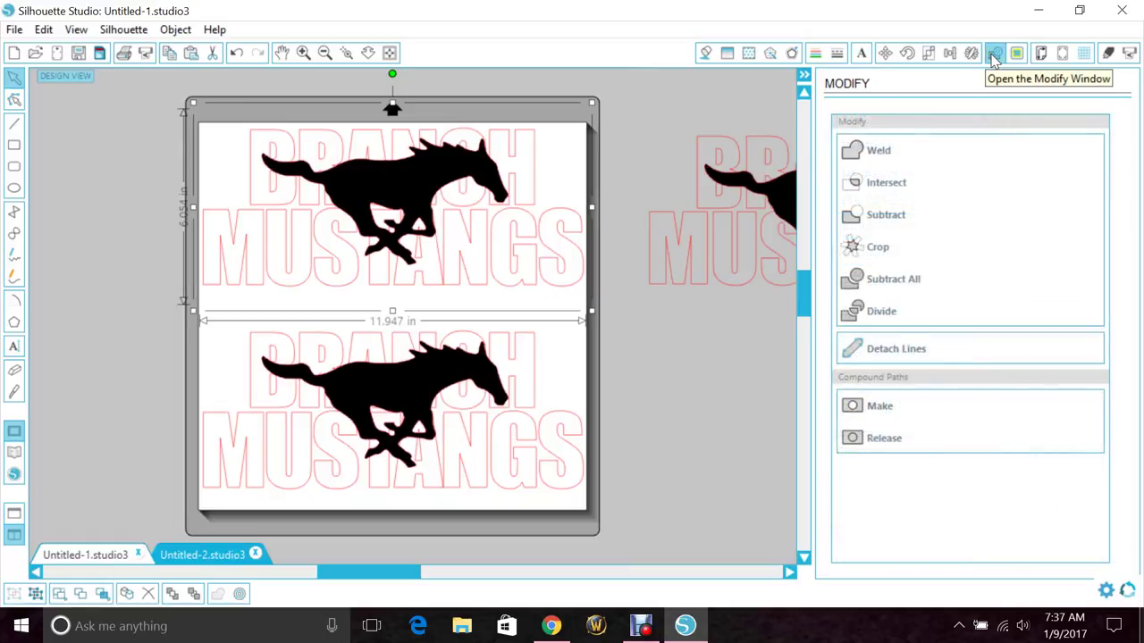
{"action": "left_click", "coordinate": [871, 221]}
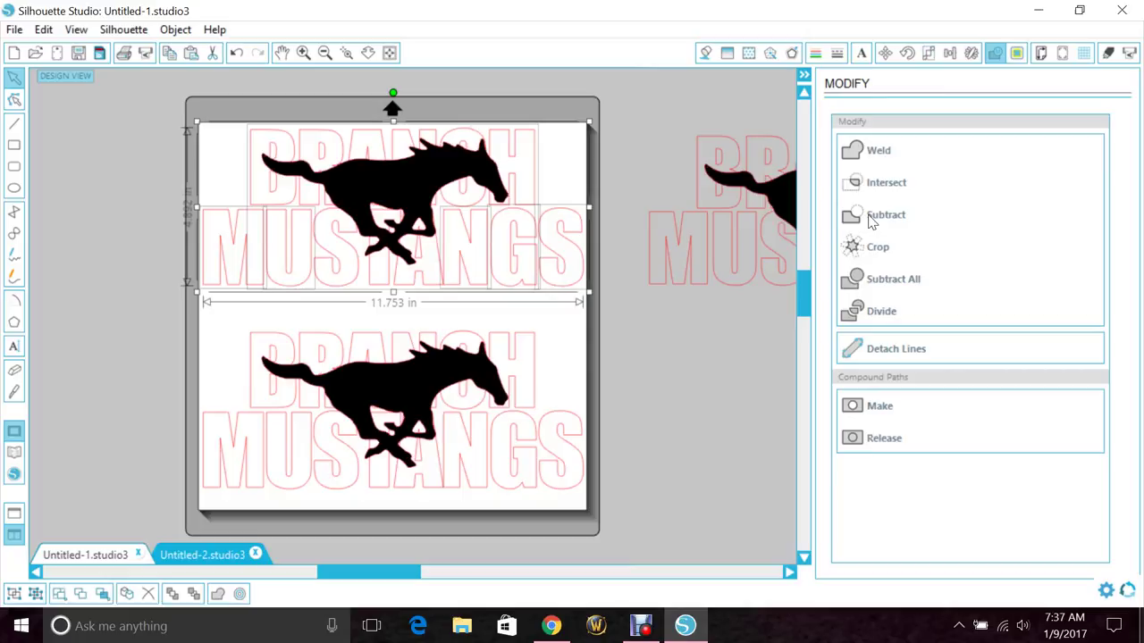
{"action": "left_click", "coordinate": [506, 89]}
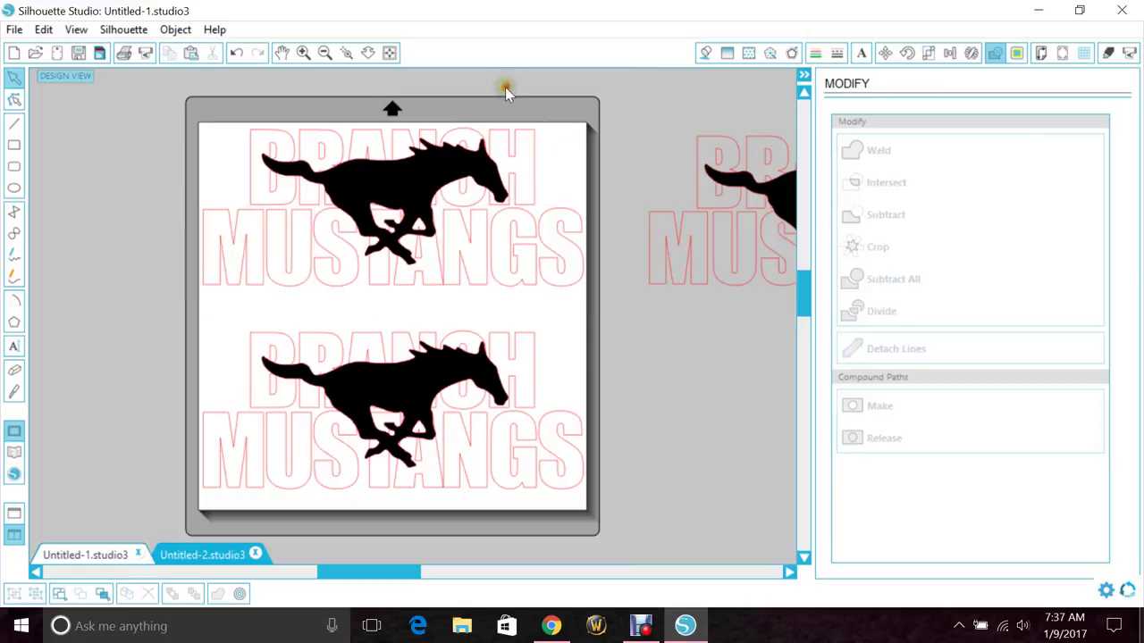
{"action": "left_click_drag", "start_coordinate": [423, 181], "coordinate": [306, 203]}
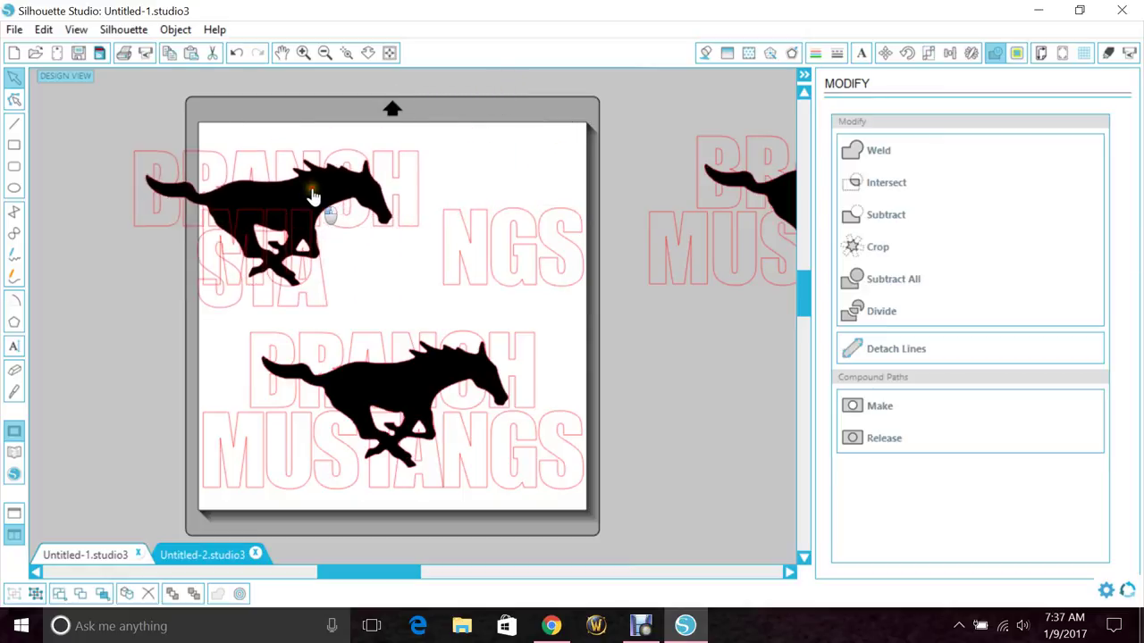
{"action": "left_click", "coordinate": [234, 54]}
{"action": "left_click", "coordinate": [396, 203]}
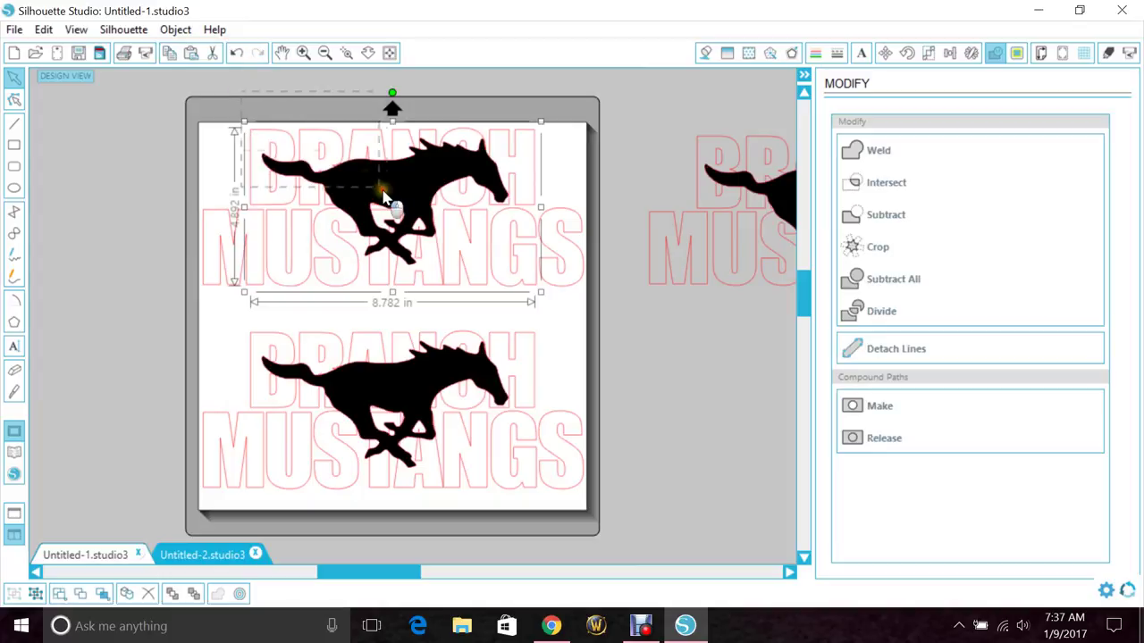
{"action": "left_click", "coordinate": [313, 116]}
{"action": "left_click", "coordinate": [237, 54]}
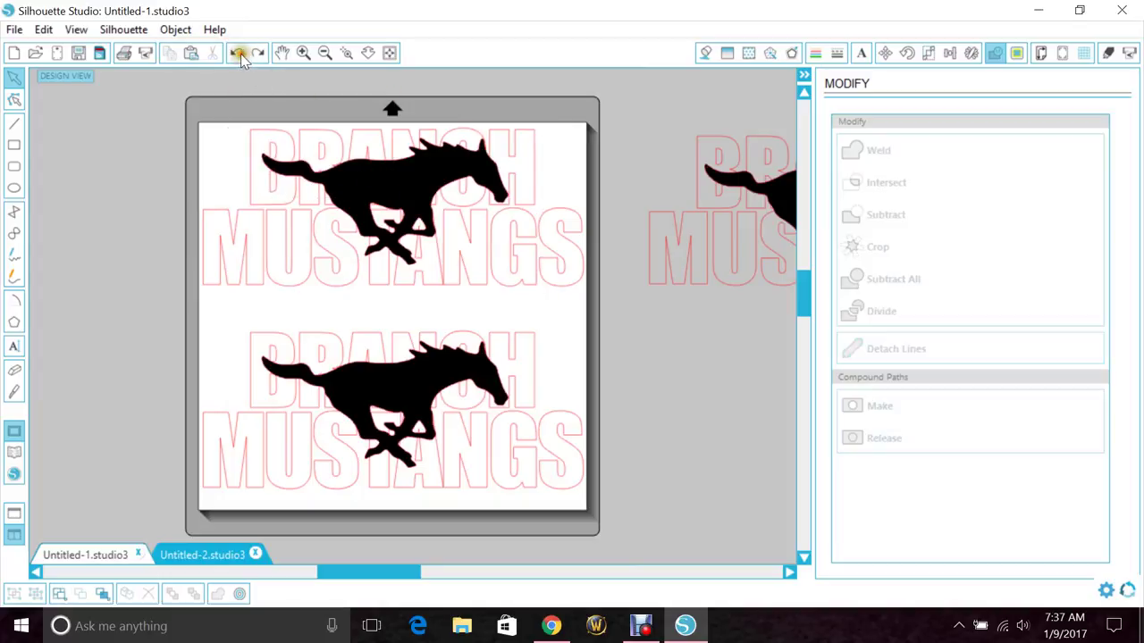
{"action": "left_click", "coordinate": [237, 54]}
{"action": "left_click", "coordinate": [236, 53]}
Ungroup the top design, subtract the mustang from the letters, and regroup the pieces
{"action": "left_click", "coordinate": [401, 224]}
{"action": "right_click", "coordinate": [425, 214]}
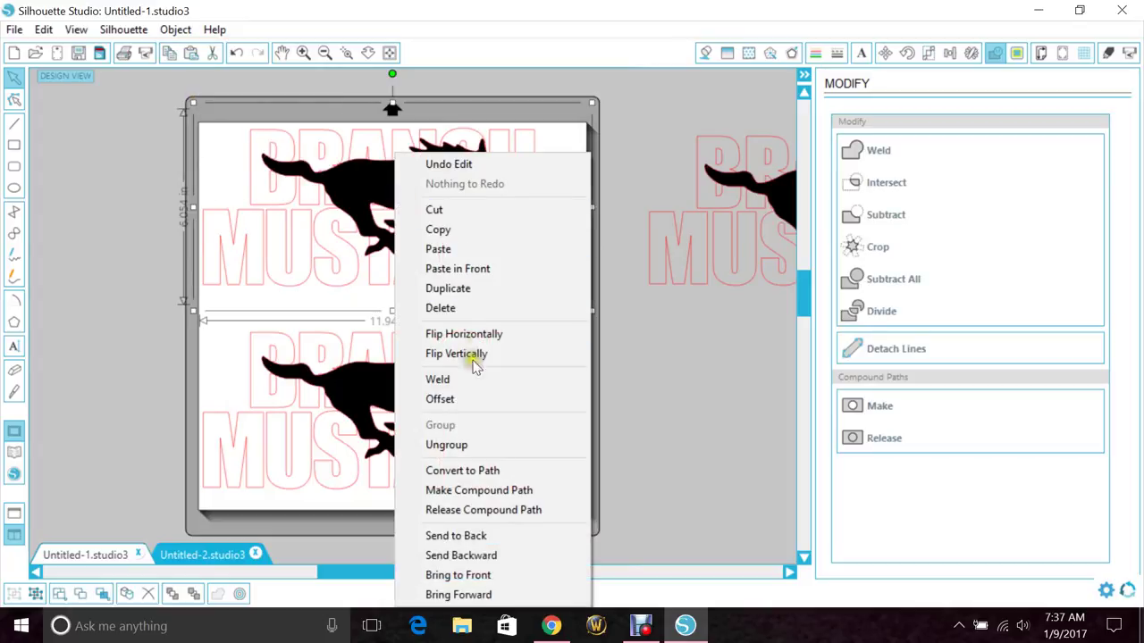
{"action": "left_click", "coordinate": [447, 444]}
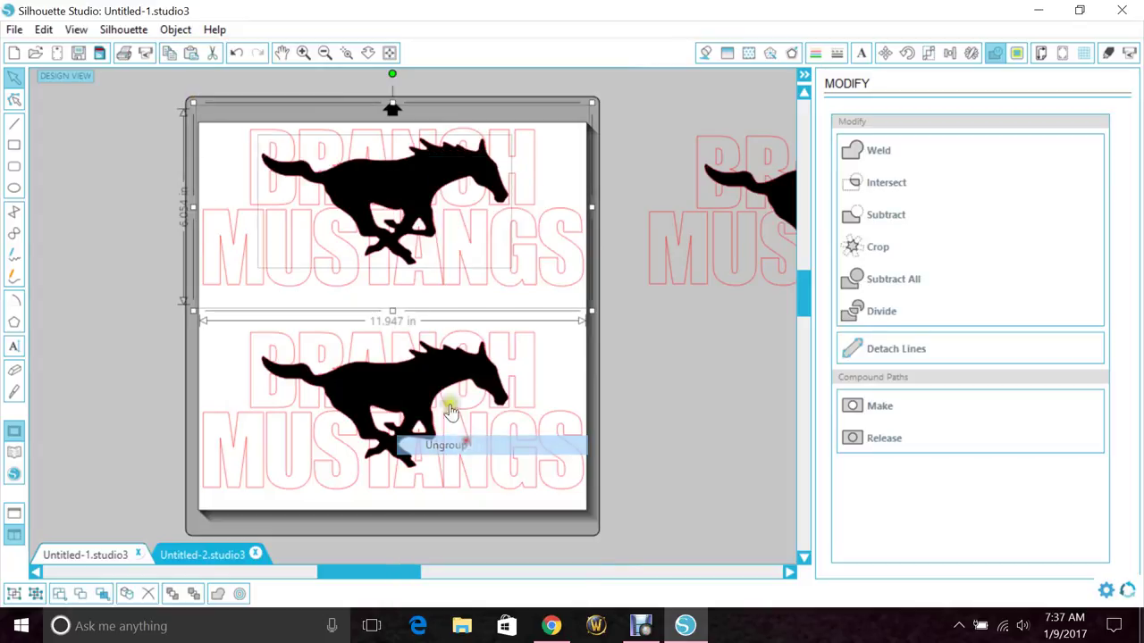
{"action": "left_click", "coordinate": [235, 80]}
{"action": "left_click", "coordinate": [449, 220]}
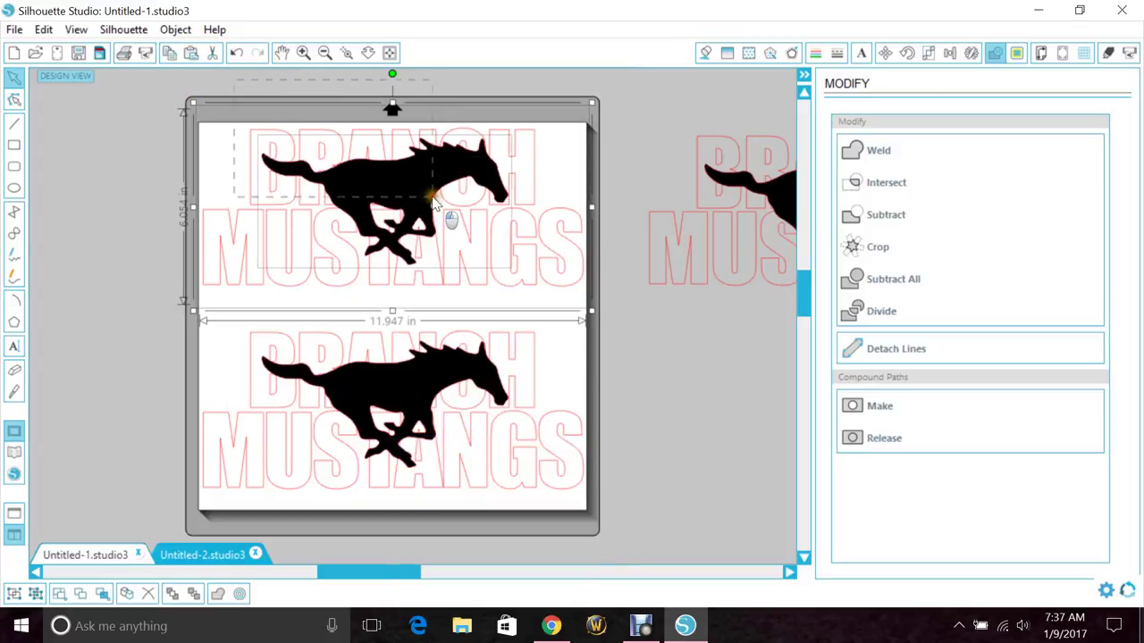
{"action": "left_click", "coordinate": [881, 211]}
{"action": "right_click", "coordinate": [479, 230]}
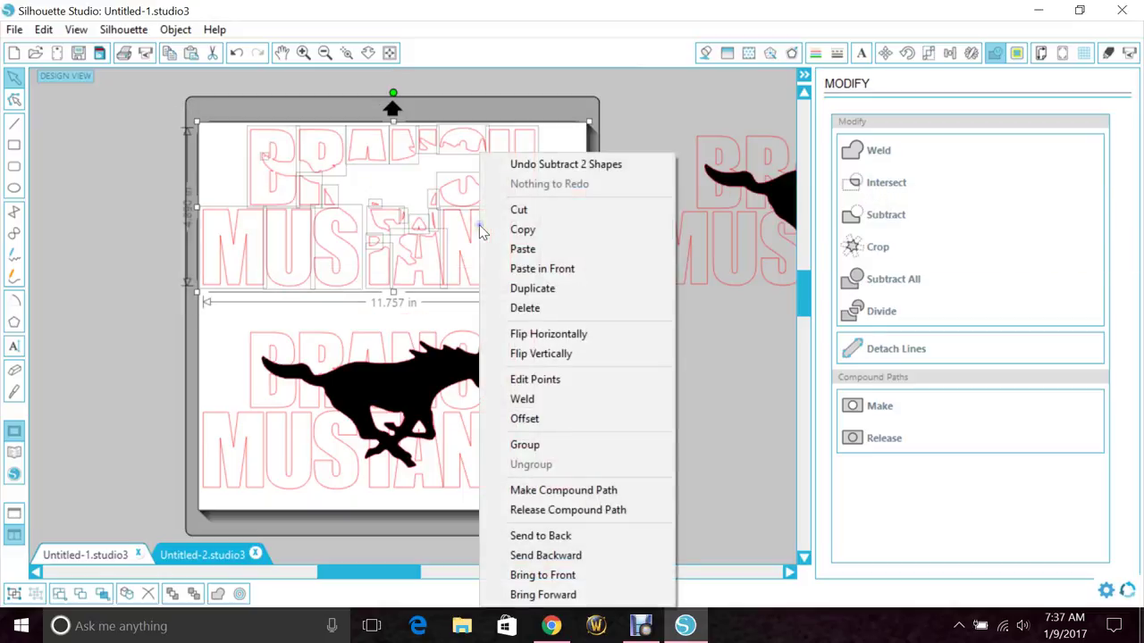
{"action": "left_click", "coordinate": [522, 444]}
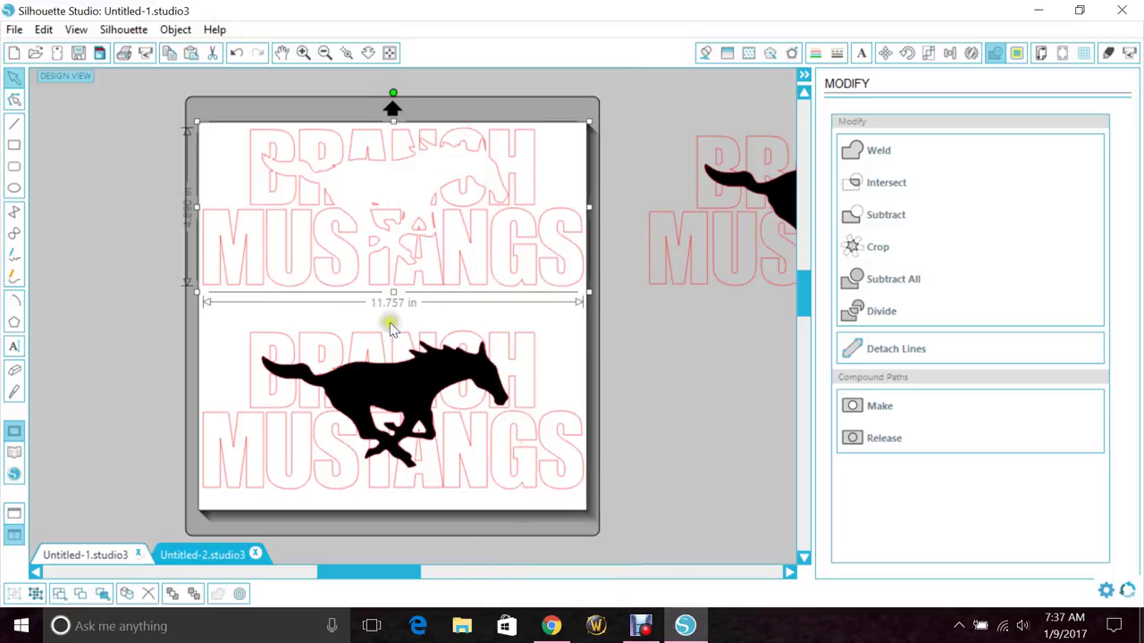
{"action": "left_click", "coordinate": [188, 364]}
Ungroup the bottom design, crop the mustang to the lettering and group the resulting horse pieces
{"action": "left_click", "coordinate": [369, 400]}
{"action": "right_click", "coordinate": [371, 404]}
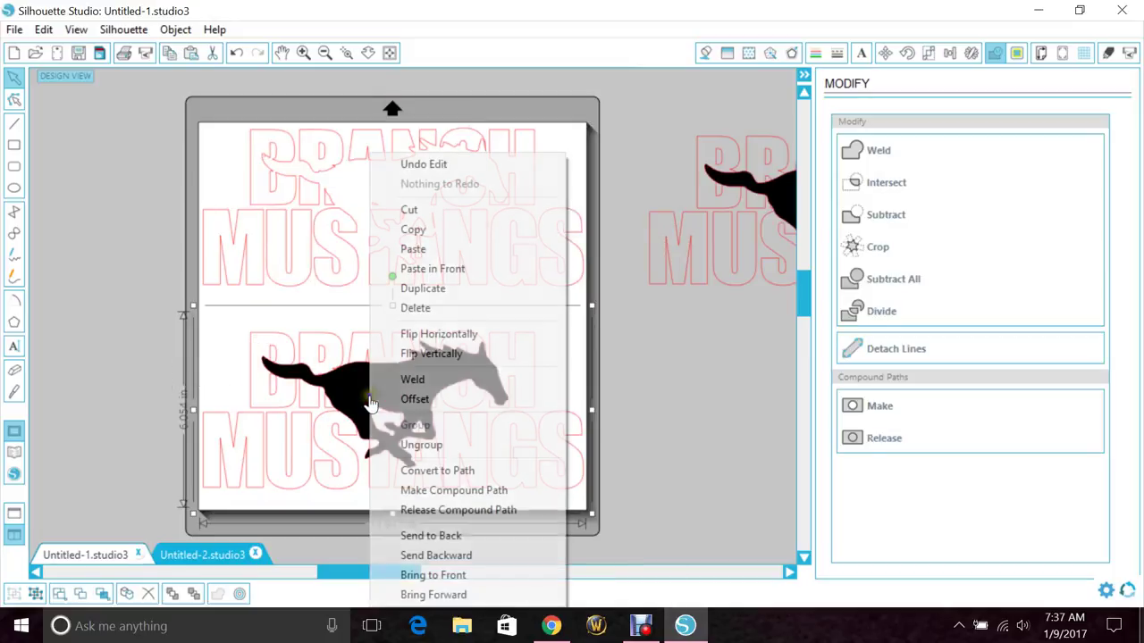
{"action": "left_click", "coordinate": [413, 445]}
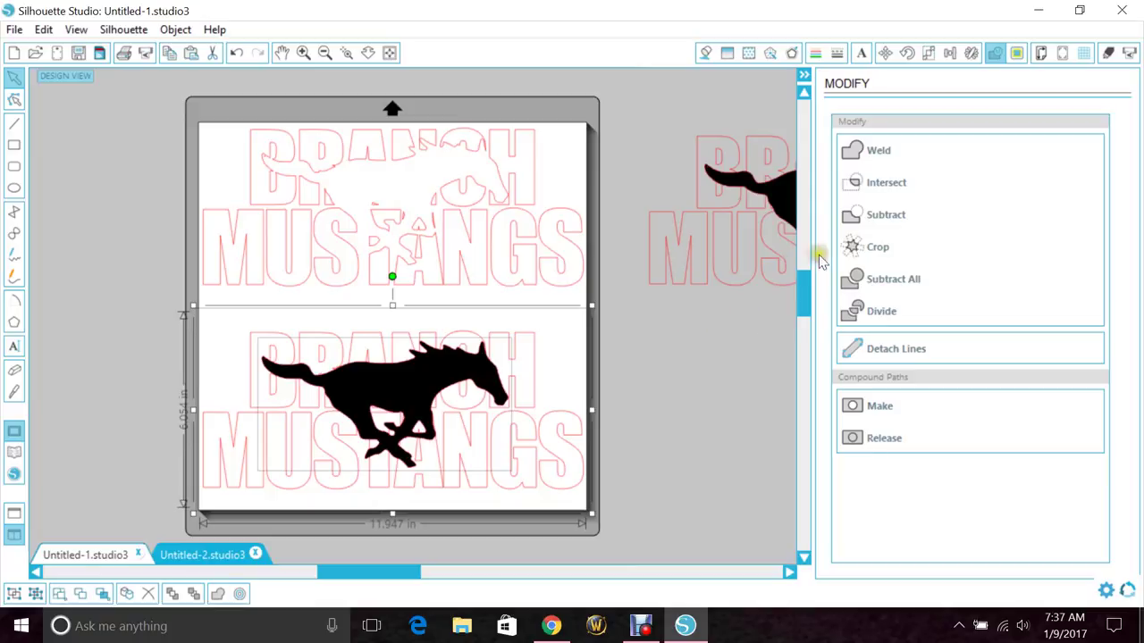
{"action": "left_click", "coordinate": [848, 247]}
{"action": "left_click", "coordinate": [656, 383]}
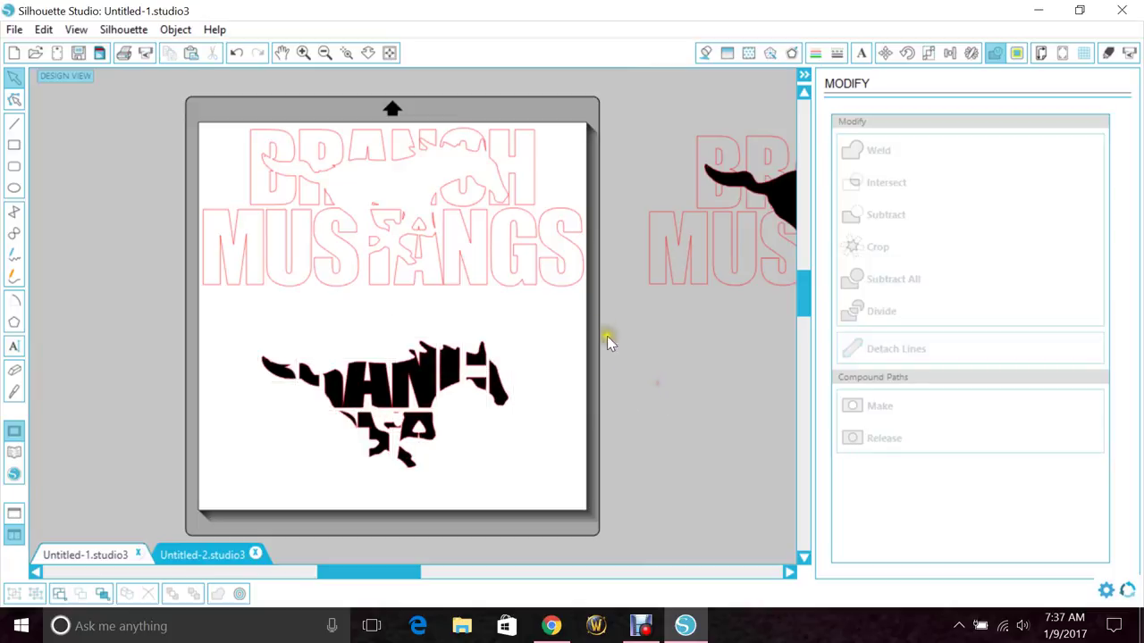
{"action": "left_click_drag", "start_coordinate": [604, 328], "coordinate": [190, 486]}
{"action": "right_click", "coordinate": [364, 420]}
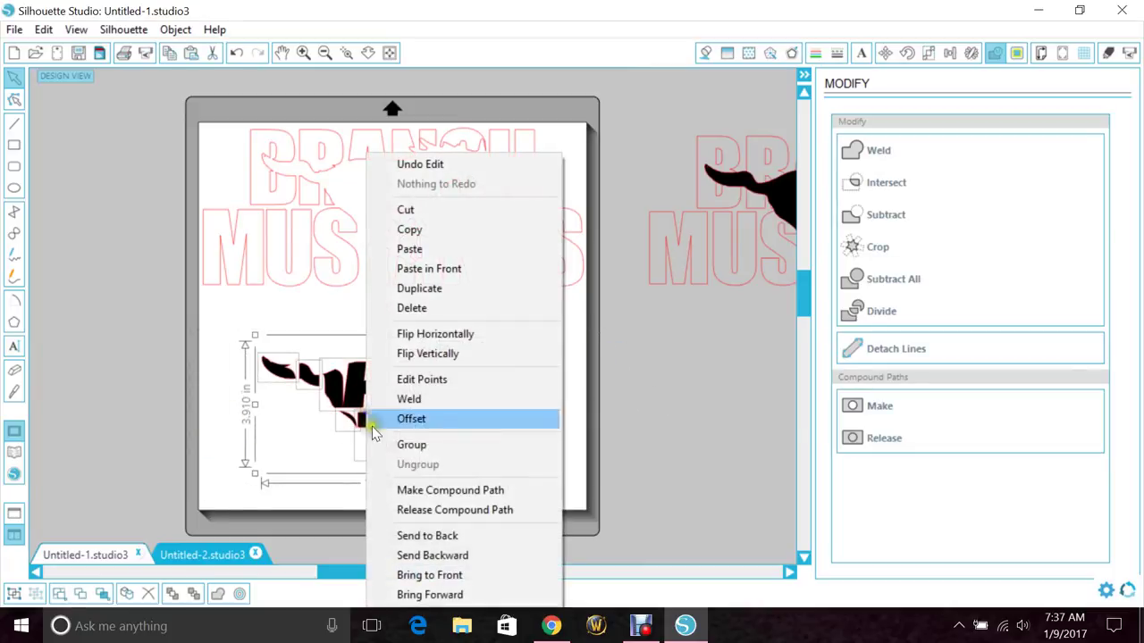
{"action": "left_click", "coordinate": [388, 447]}
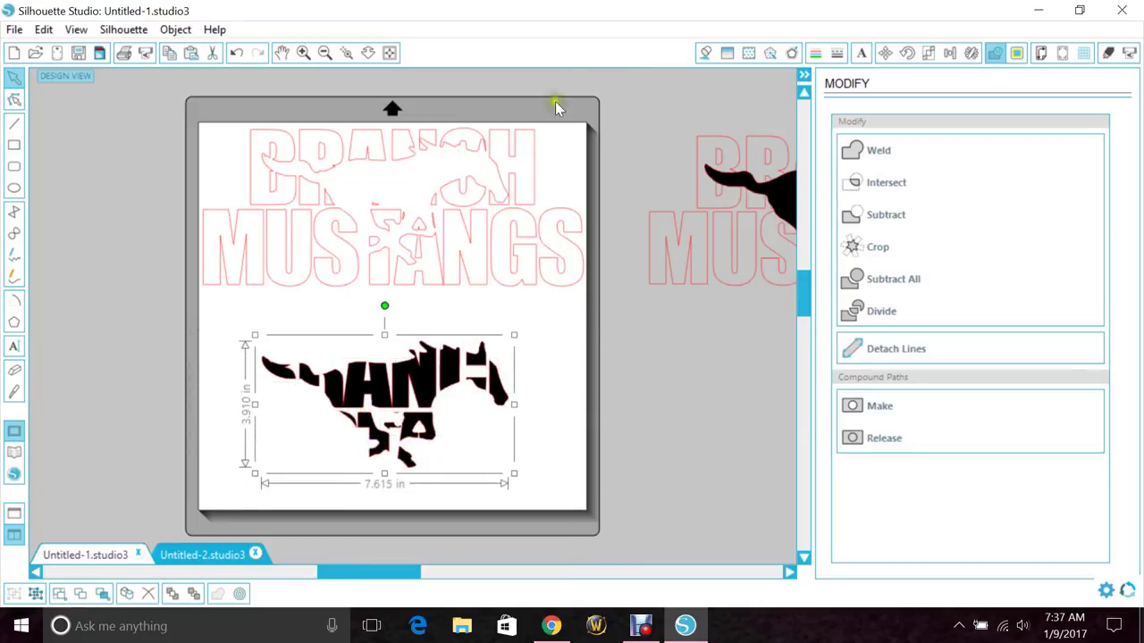
Fill the cropped mustang yellow and the cut-out lettering blue, then set the mustang into the text
{"action": "left_click", "coordinate": [704, 53]}
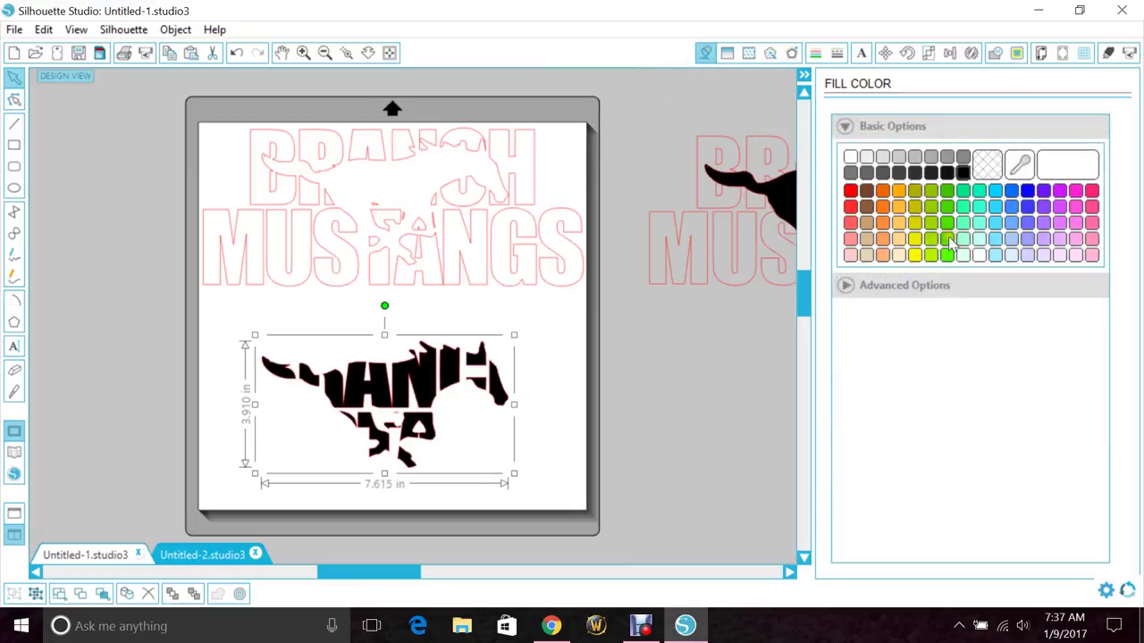
{"action": "left_click", "coordinate": [916, 255]}
{"action": "left_click", "coordinate": [590, 140]}
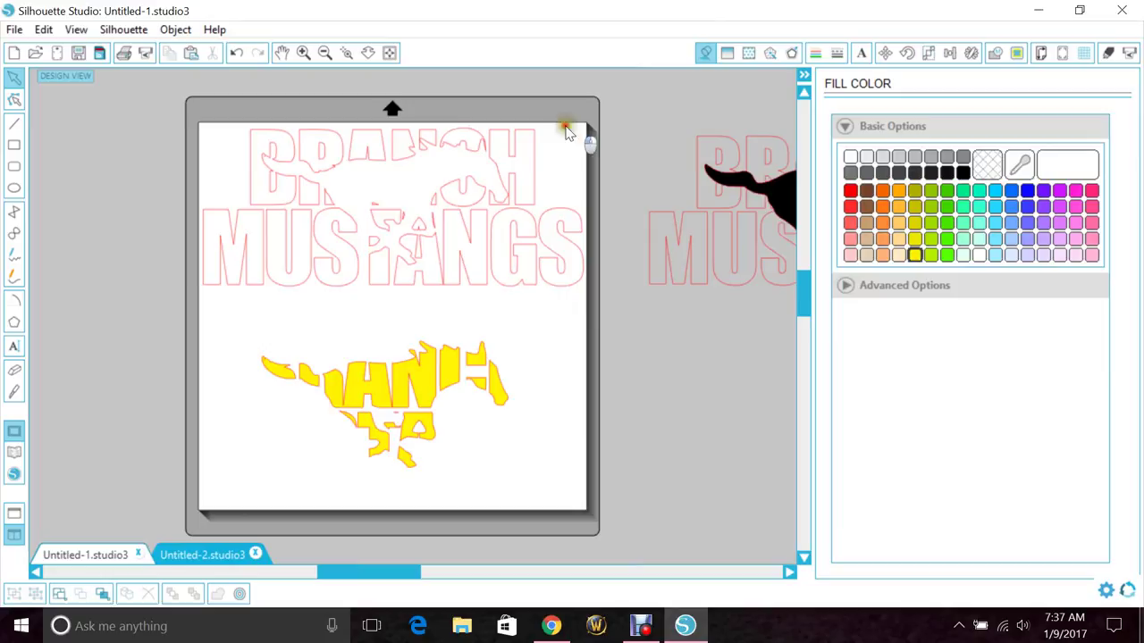
{"action": "left_click", "coordinate": [582, 169]}
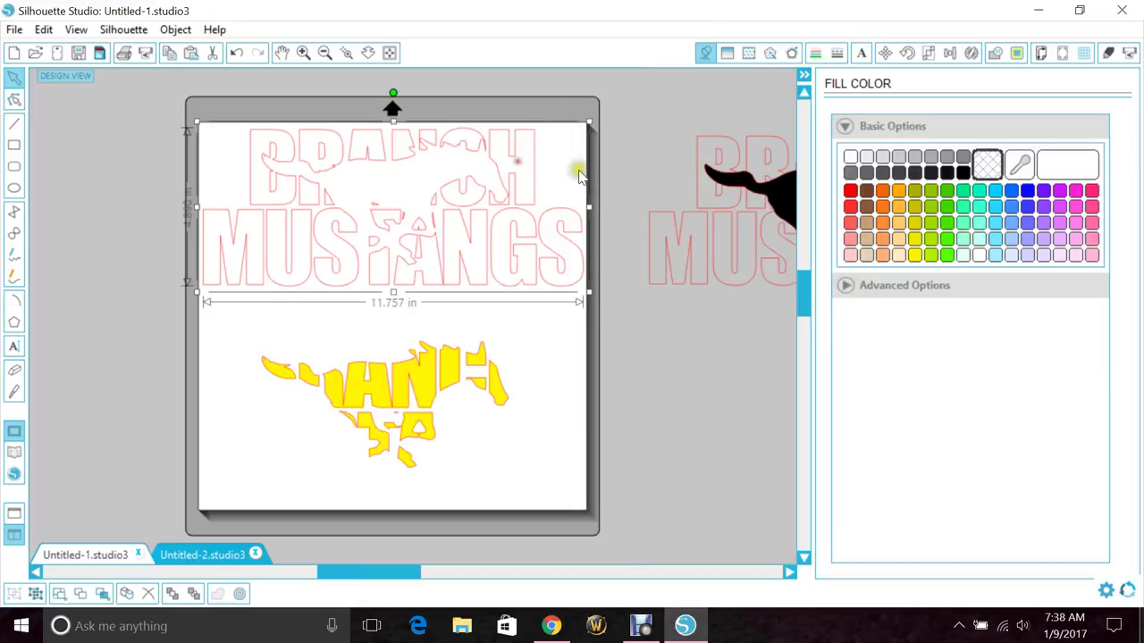
{"action": "left_click", "coordinate": [1026, 192]}
{"action": "left_click", "coordinate": [630, 356]}
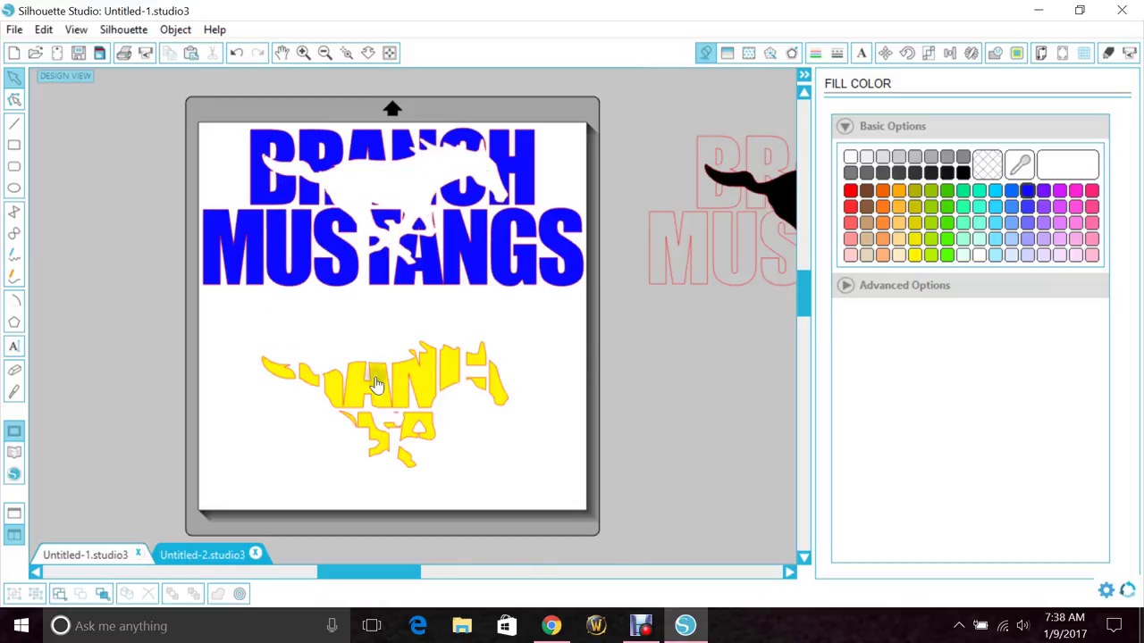
{"action": "left_click_drag", "start_coordinate": [413, 386], "coordinate": [414, 189]}
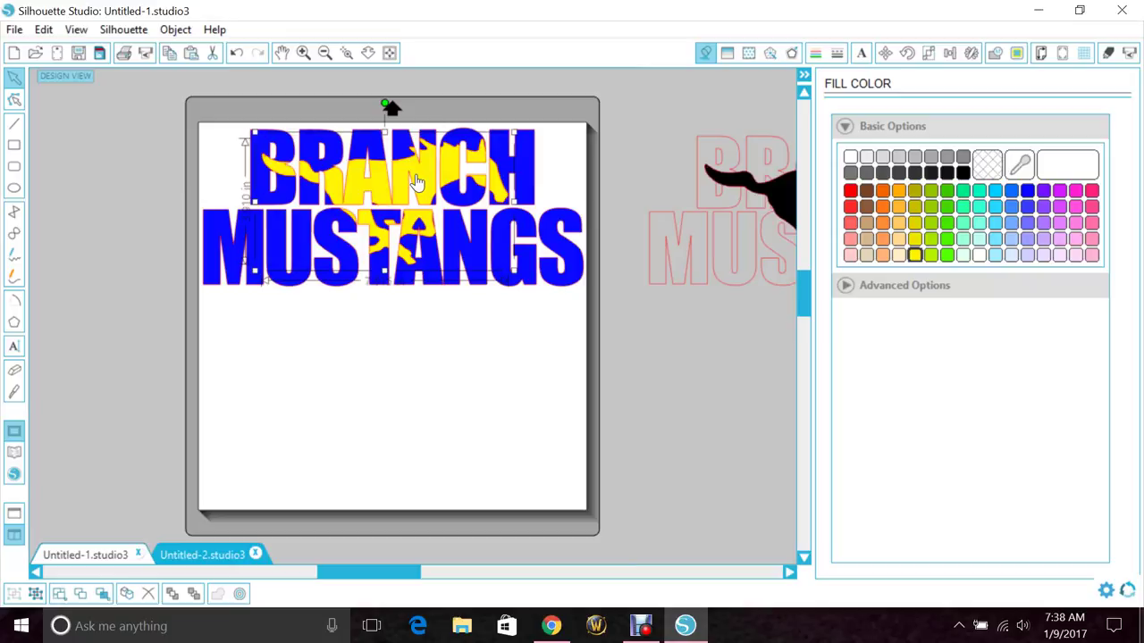
Make the design's line color transparent, group it, and move it off the mat to the left
{"action": "left_click_drag", "start_coordinate": [173, 95], "coordinate": [420, 234]}
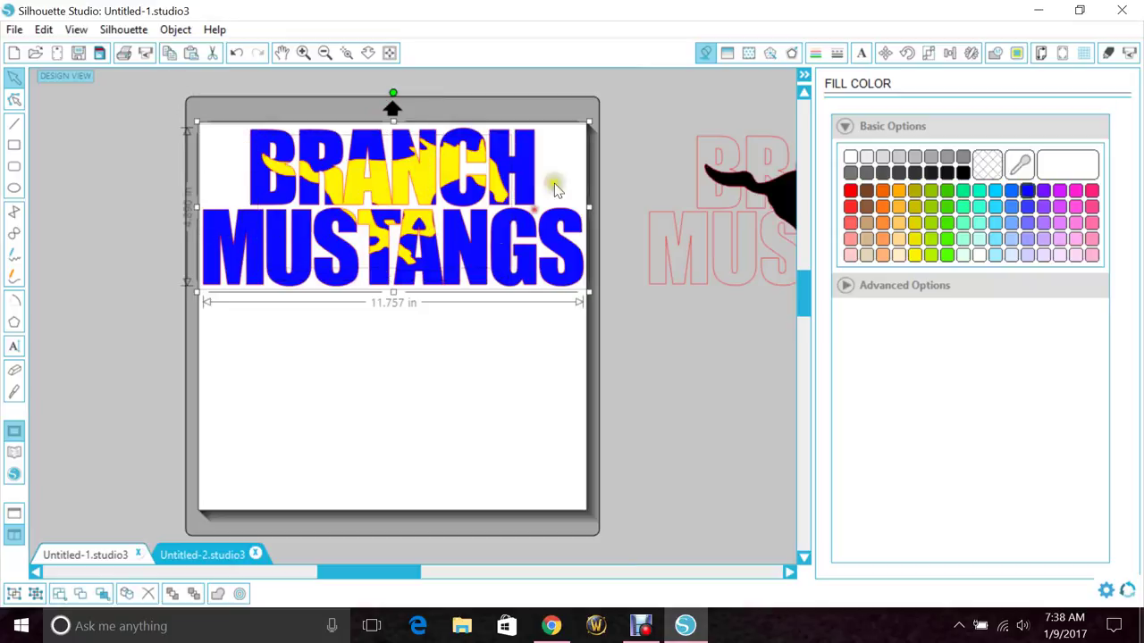
{"action": "left_click", "coordinate": [814, 54]}
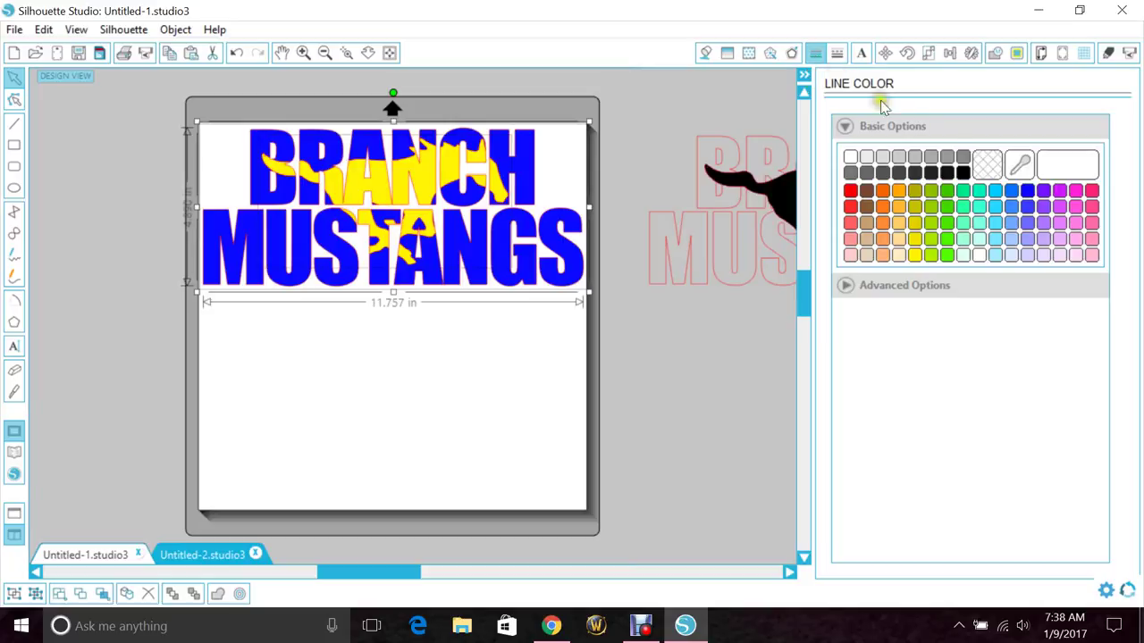
{"action": "left_click", "coordinate": [987, 165]}
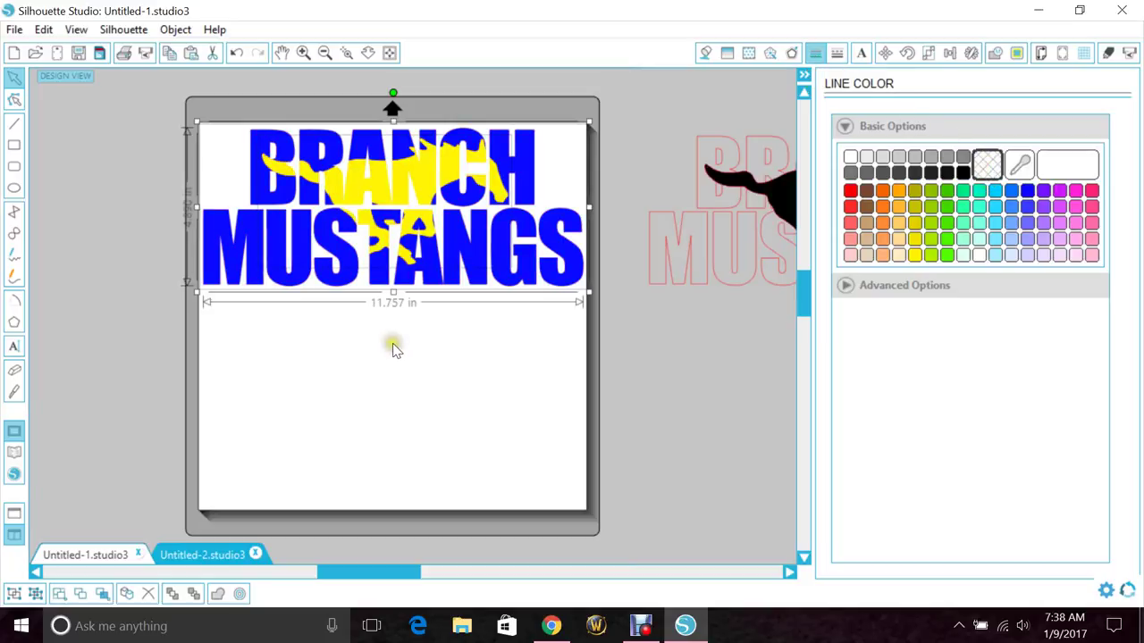
{"action": "right_click", "coordinate": [376, 231]}
{"action": "left_click", "coordinate": [421, 424]}
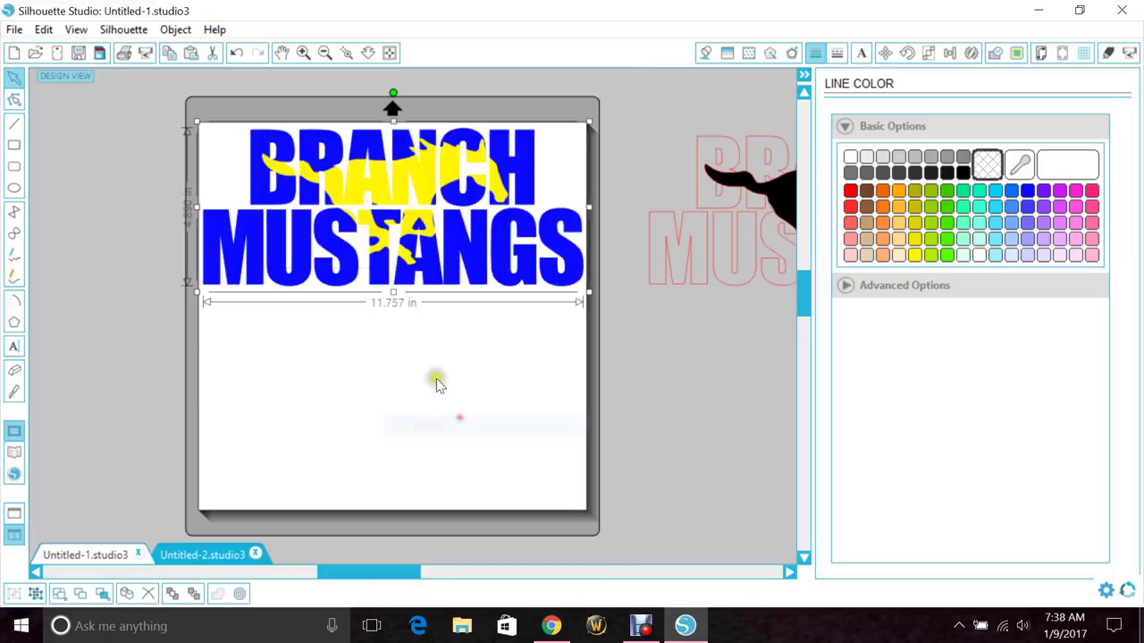
{"action": "left_click", "coordinate": [436, 385]}
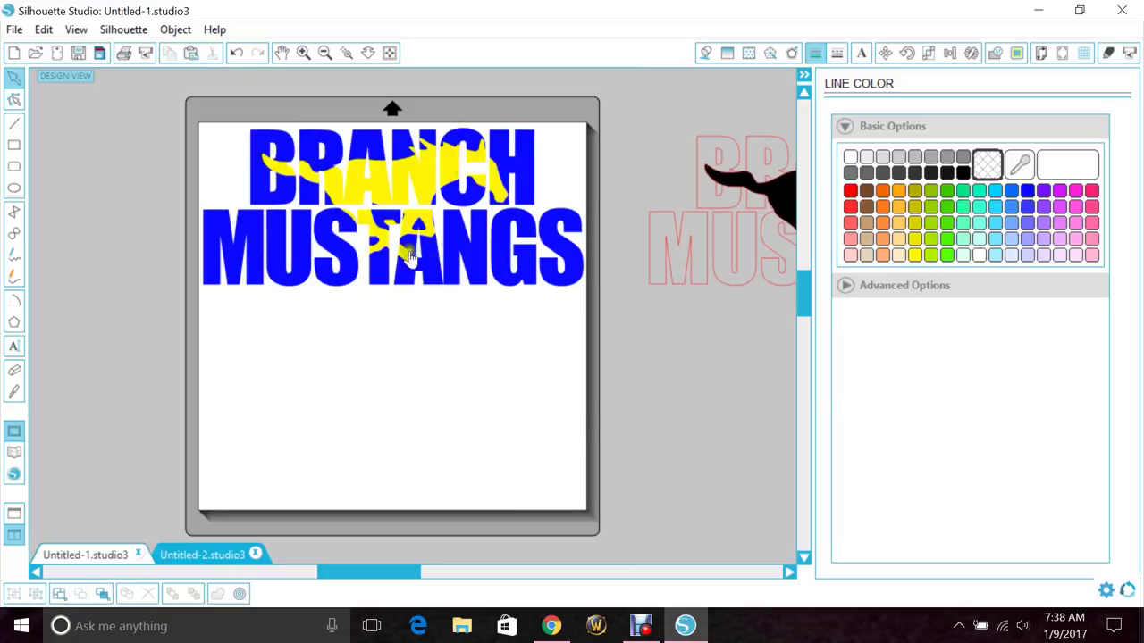
{"action": "left_click_drag", "start_coordinate": [467, 259], "coordinate": [85, 262]}
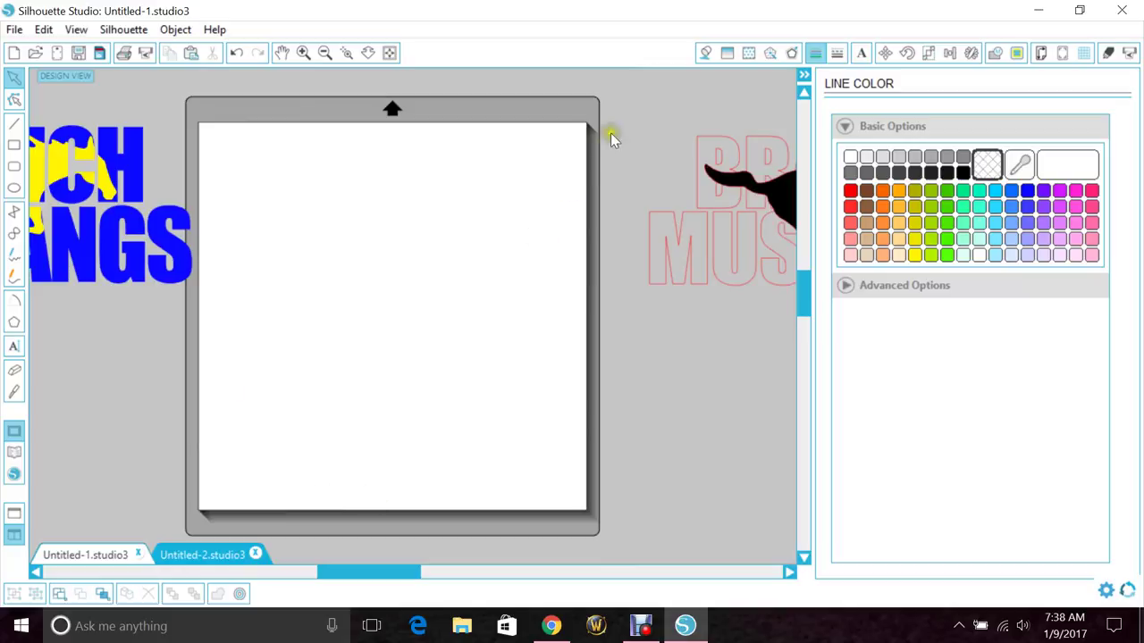
Bring the outlined BRANCH MUSTANGS design onto the mat and move its black horse below the text
{"action": "left_click", "coordinate": [726, 250]}
{"action": "left_click", "coordinate": [472, 273]}
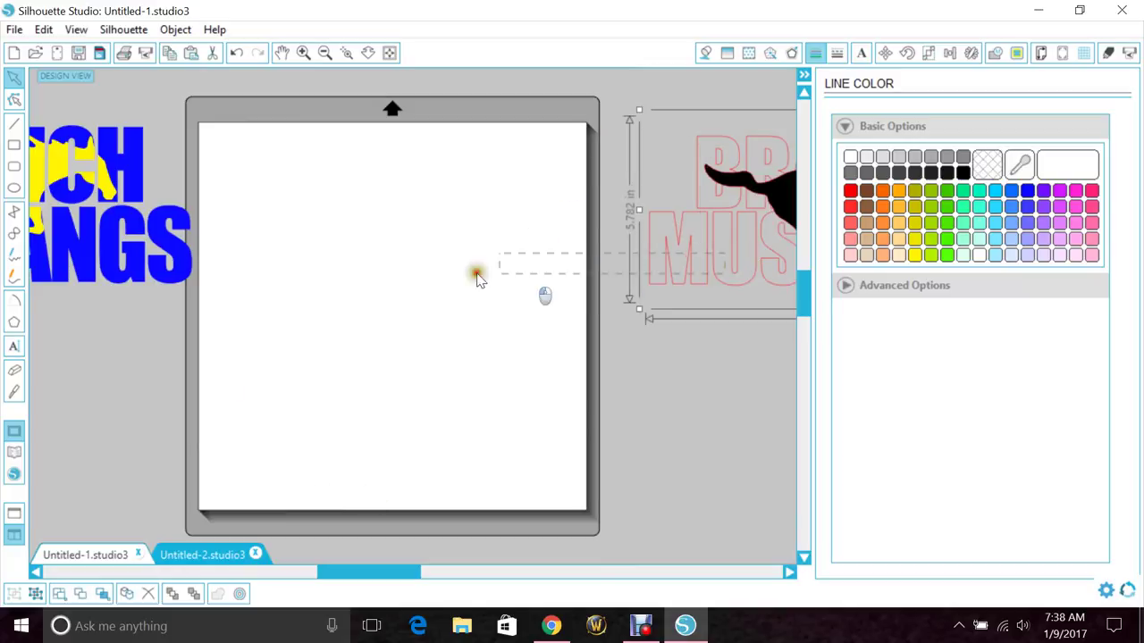
{"action": "left_click_drag", "start_coordinate": [722, 196], "coordinate": [312, 196]}
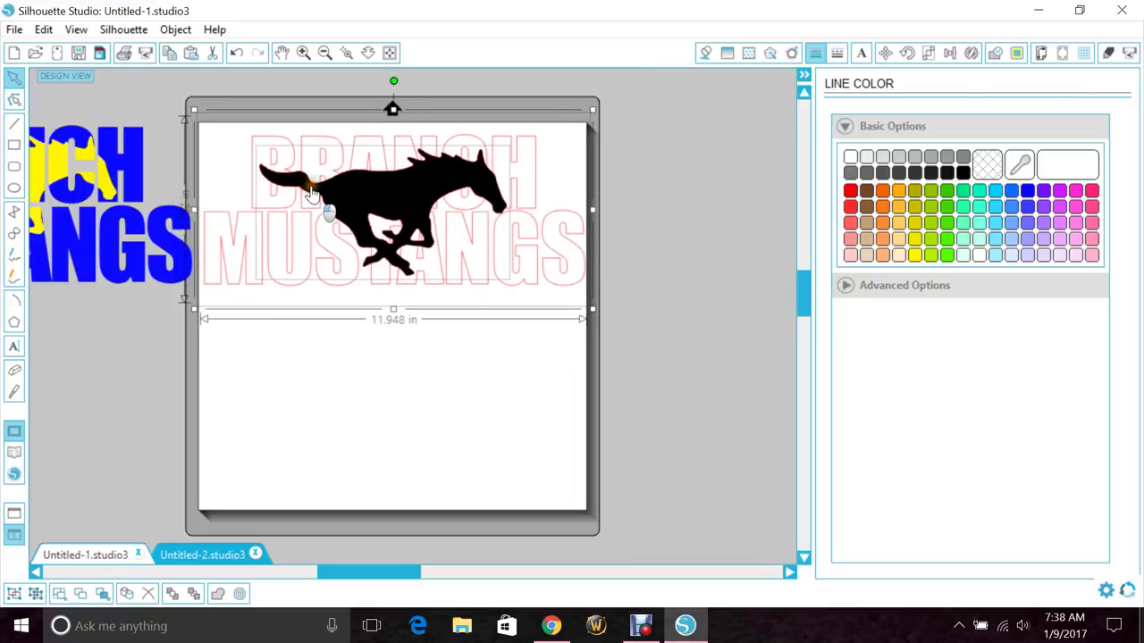
{"action": "left_click", "coordinate": [311, 338]}
{"action": "left_click_drag", "start_coordinate": [396, 215], "coordinate": [394, 393]}
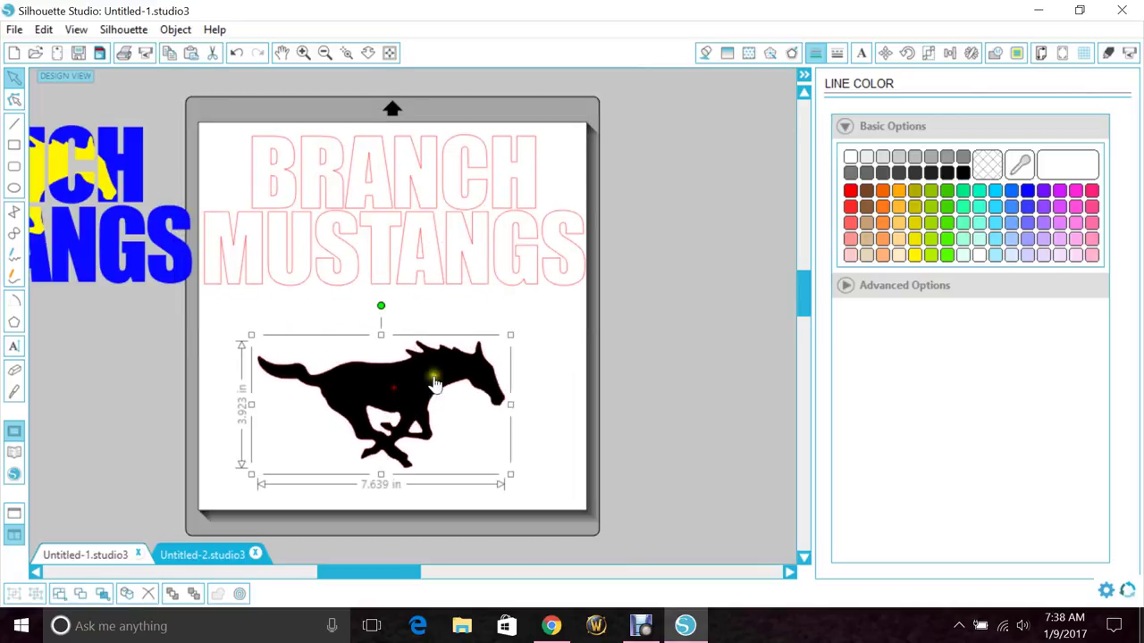
Add a rounded 0.060 in offset outline around the black horse
{"action": "left_click", "coordinate": [1014, 53]}
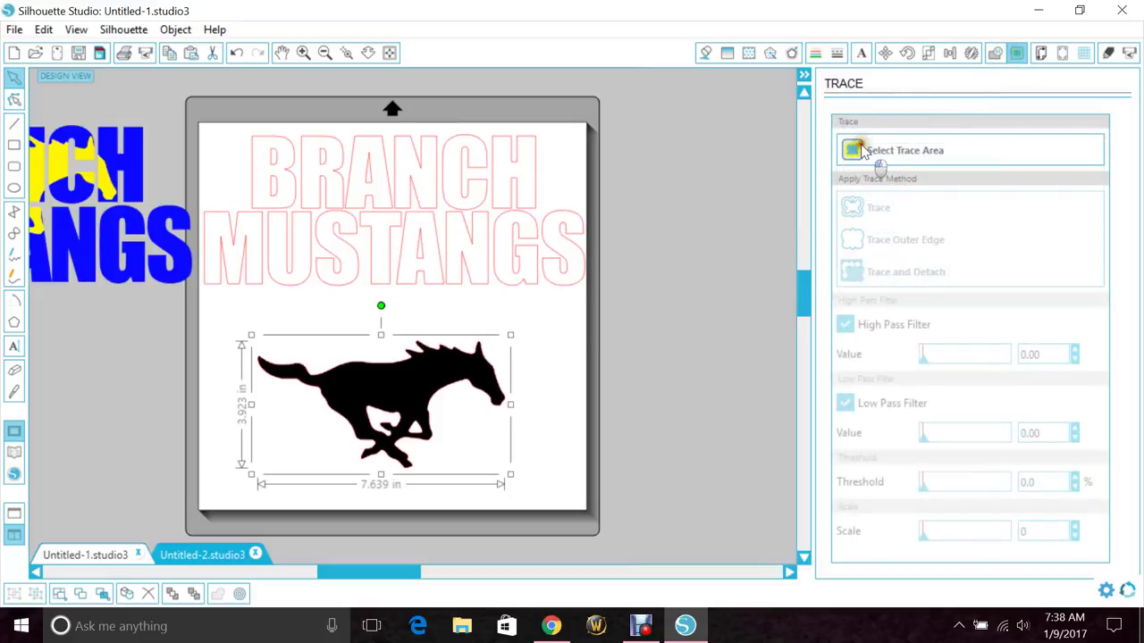
{"action": "left_click", "coordinate": [893, 166]}
{"action": "left_click", "coordinate": [792, 53]}
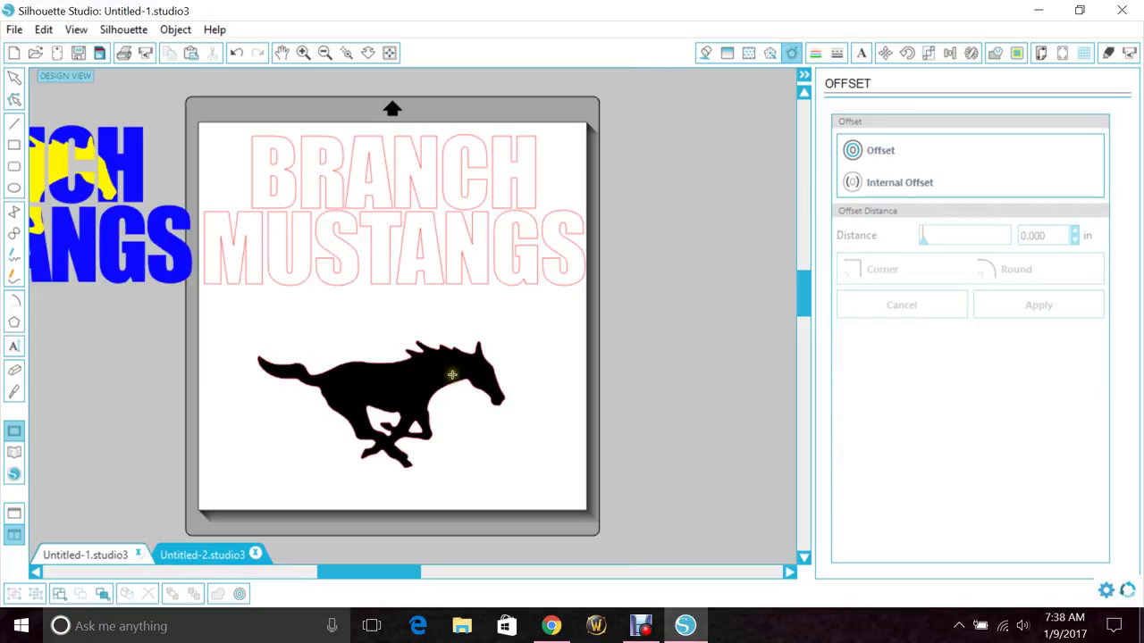
{"action": "left_click", "coordinate": [14, 78]}
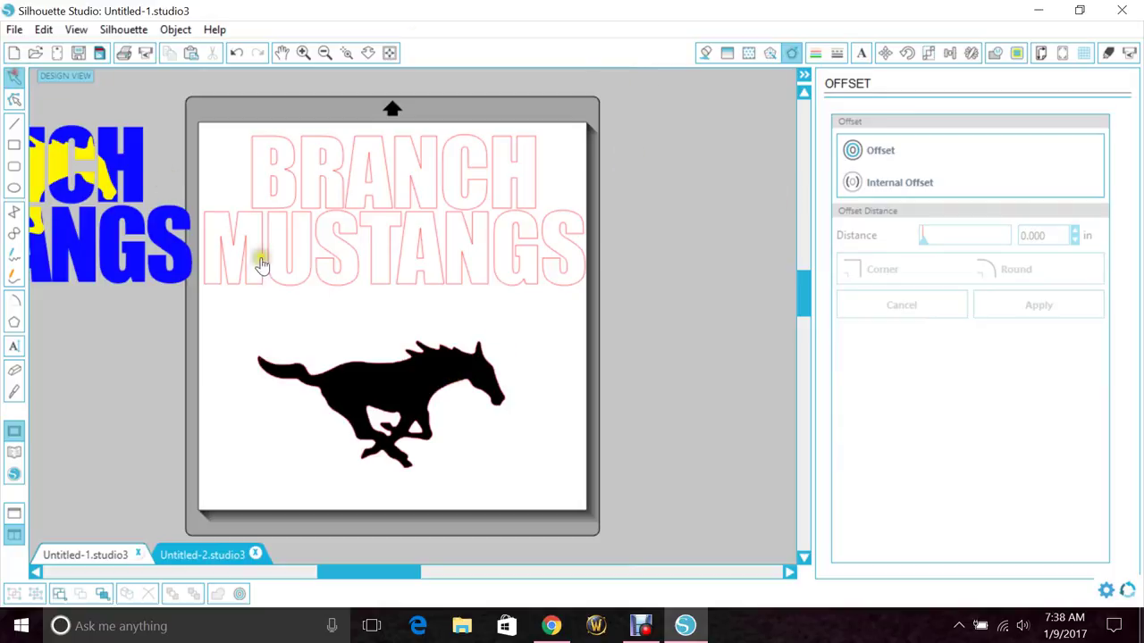
{"action": "left_click", "coordinate": [370, 384]}
{"action": "left_click", "coordinate": [880, 149]}
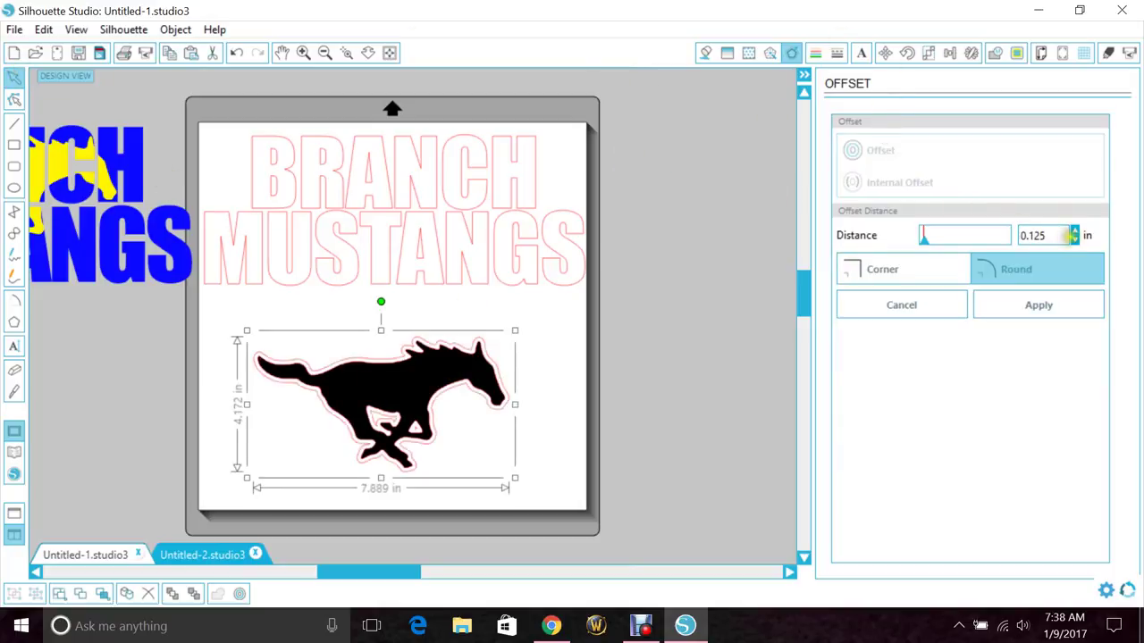
{"action": "left_click", "coordinate": [1075, 241]}
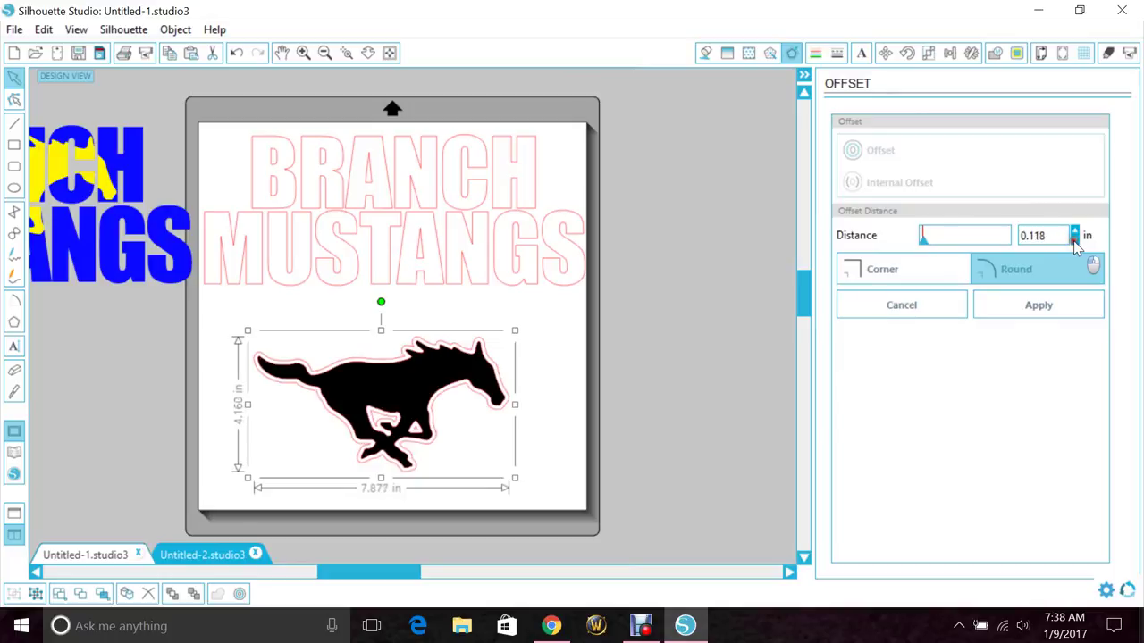
{"action": "left_click", "coordinate": [1075, 241]}
{"action": "left_click", "coordinate": [1075, 241]}
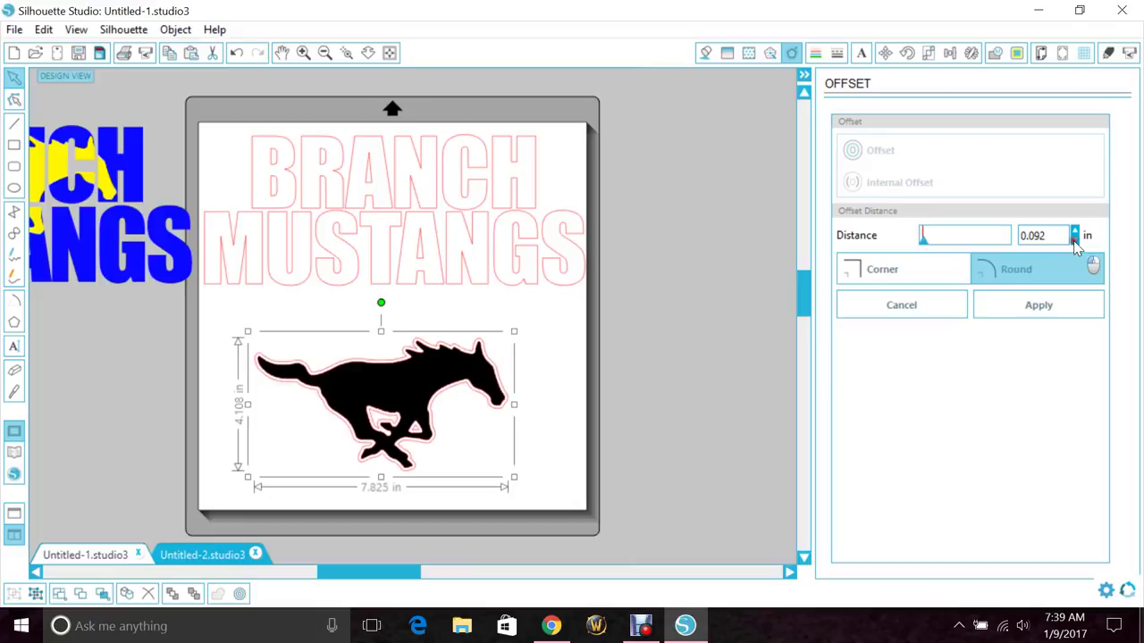
{"action": "left_click", "coordinate": [1074, 241]}
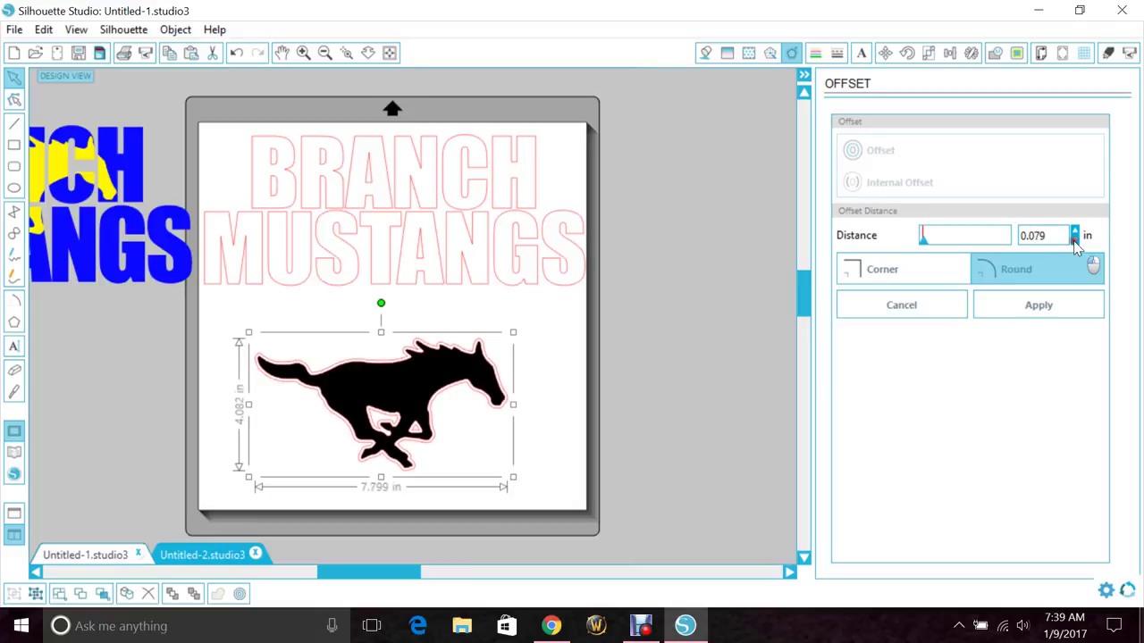
{"action": "left_click", "coordinate": [1075, 241]}
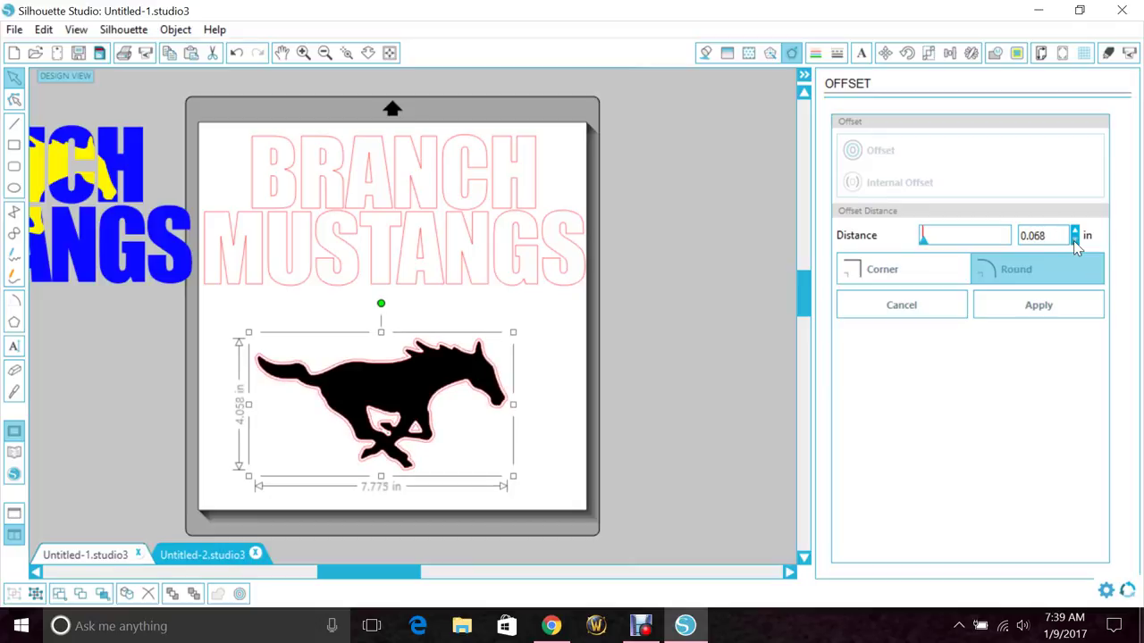
{"action": "left_click", "coordinate": [1075, 241]}
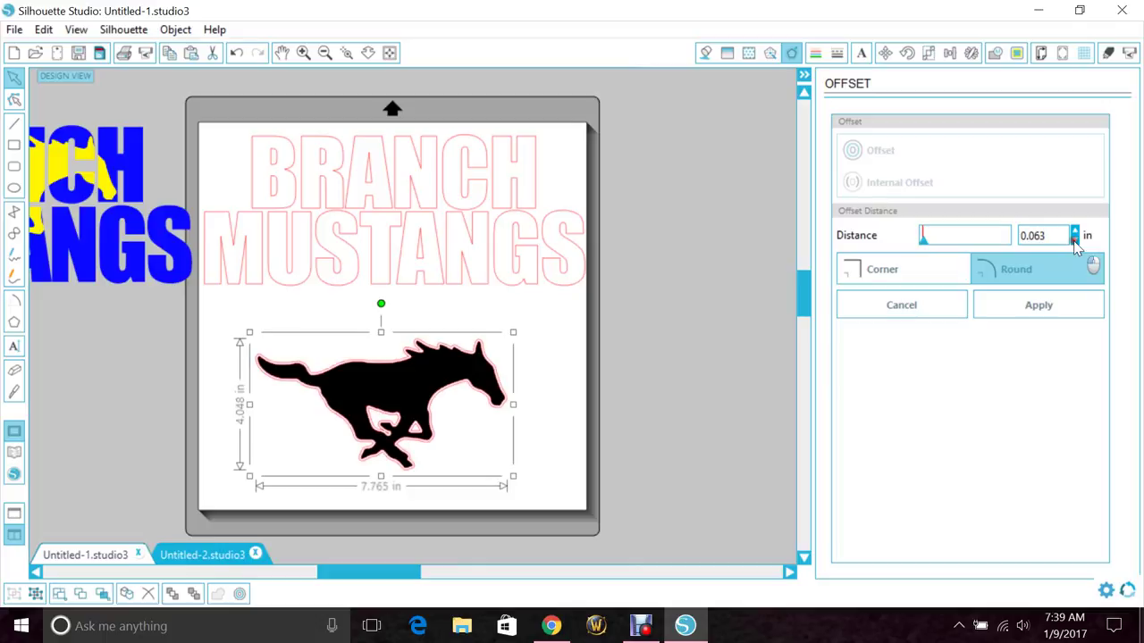
{"action": "left_click", "coordinate": [1074, 241]}
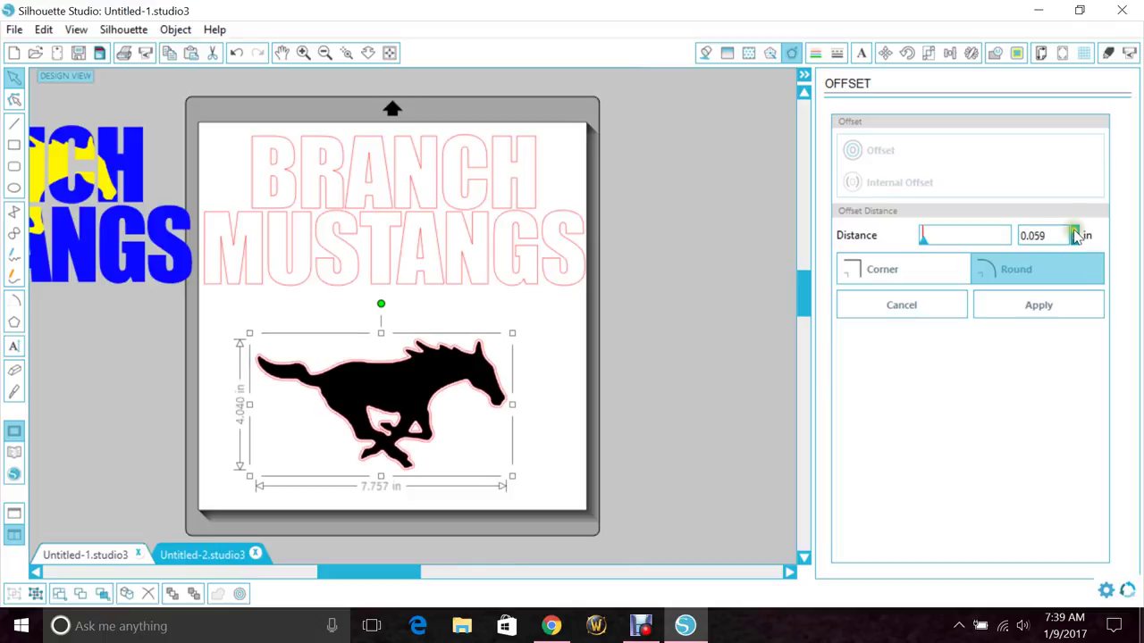
{"action": "left_click", "coordinate": [1075, 231]}
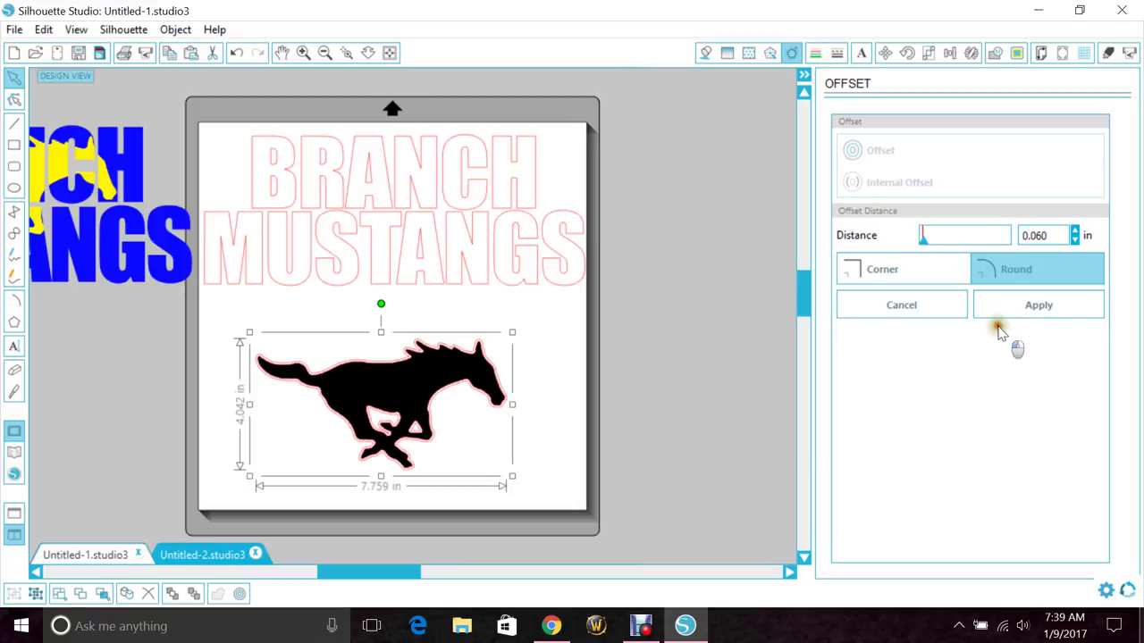
{"action": "left_click", "coordinate": [1013, 300]}
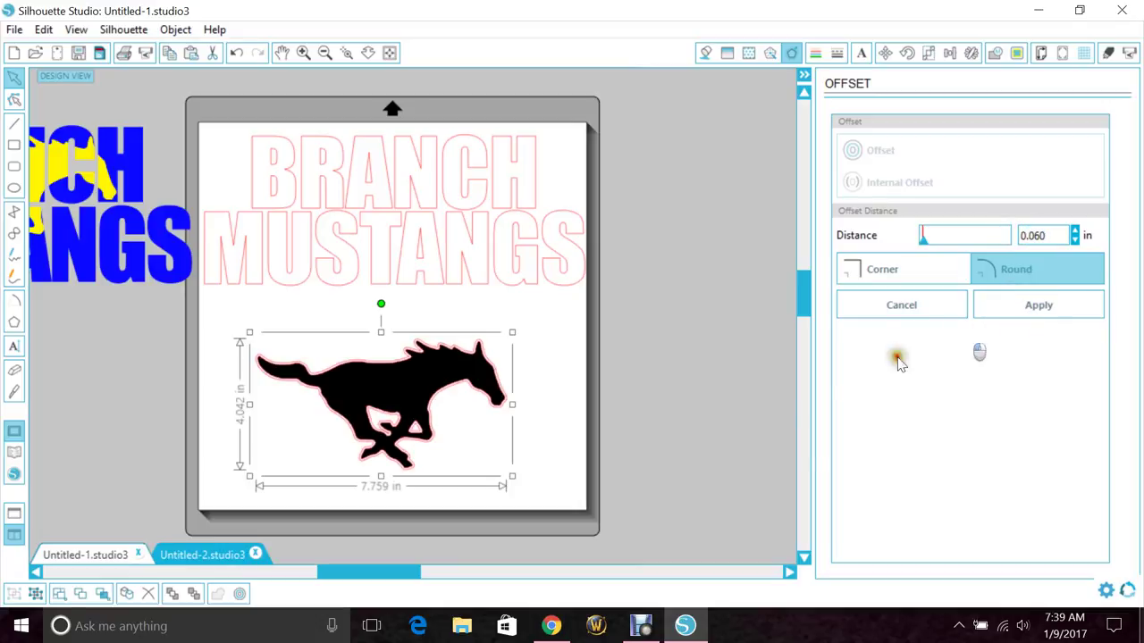
Drag the black mustang off the mat, then undo to return it inside its offset outline
{"action": "left_click", "coordinate": [613, 353]}
{"action": "left_click_drag", "start_coordinate": [447, 379], "coordinate": [183, 370]}
{"action": "left_click", "coordinate": [329, 332]}
{"action": "left_click", "coordinate": [375, 366]}
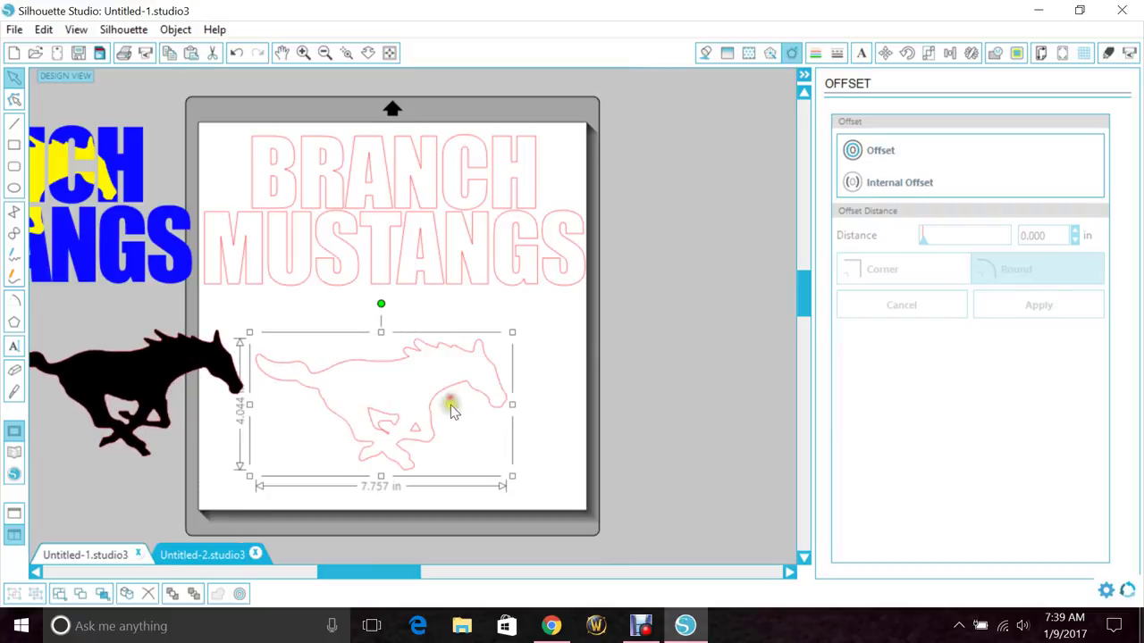
{"action": "left_click", "coordinate": [236, 52]}
{"action": "left_click", "coordinate": [235, 52]}
Place the mustang over the BRANCH MUSTANGS text, shrink it slightly and nudge it up
{"action": "left_click_drag", "start_coordinate": [366, 393], "coordinate": [377, 200]}
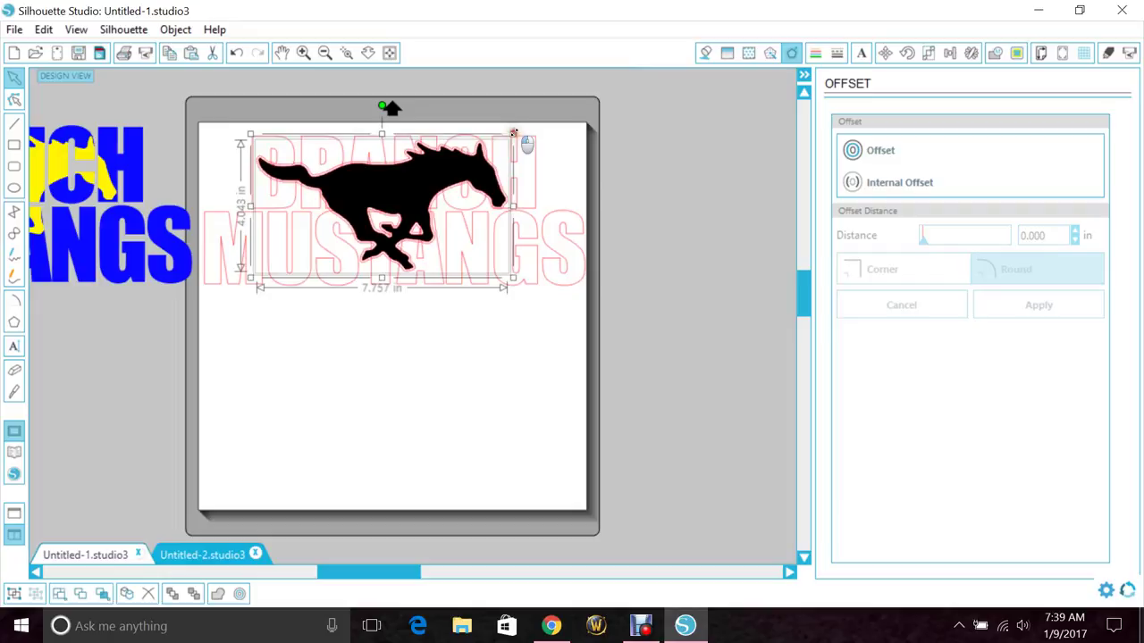
{"action": "left_click_drag", "start_coordinate": [513, 134], "coordinate": [508, 137]}
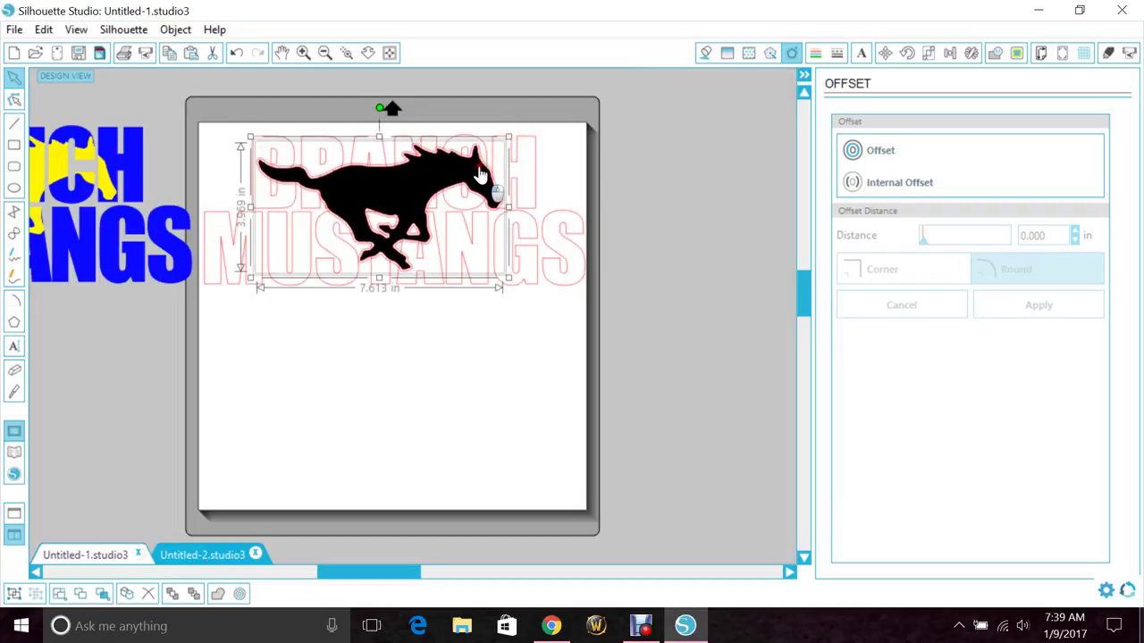
{"action": "left_click_drag", "start_coordinate": [479, 174], "coordinate": [478, 170]}
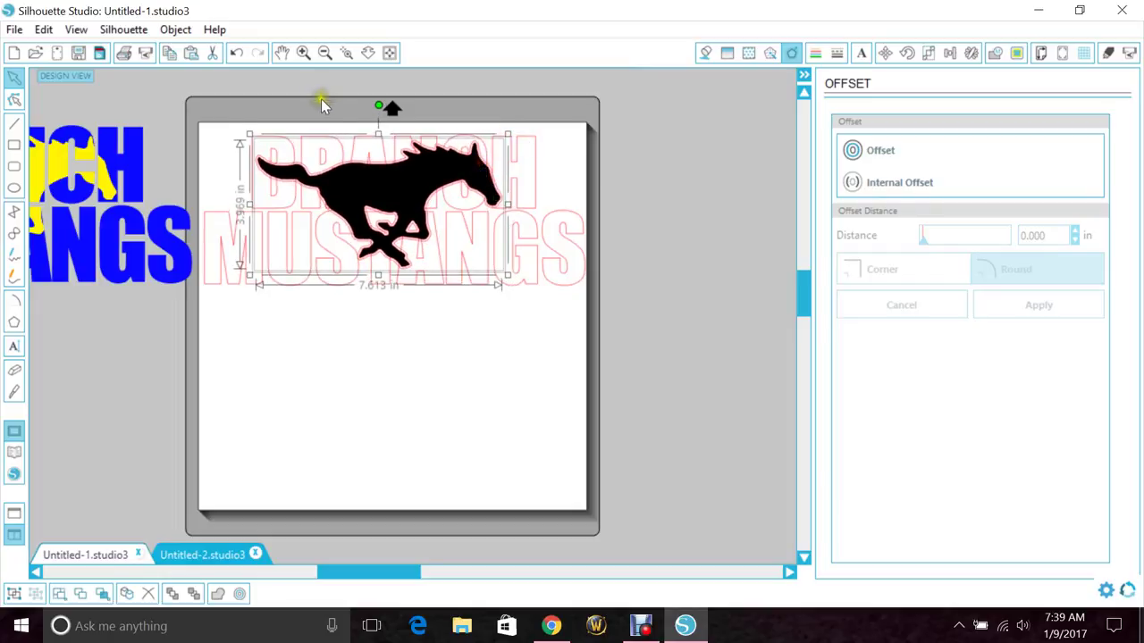
{"action": "left_click", "coordinate": [383, 172]}
Duplicate the outlined design and move the copy to the lower half of the mat
{"action": "right_click", "coordinate": [383, 172]}
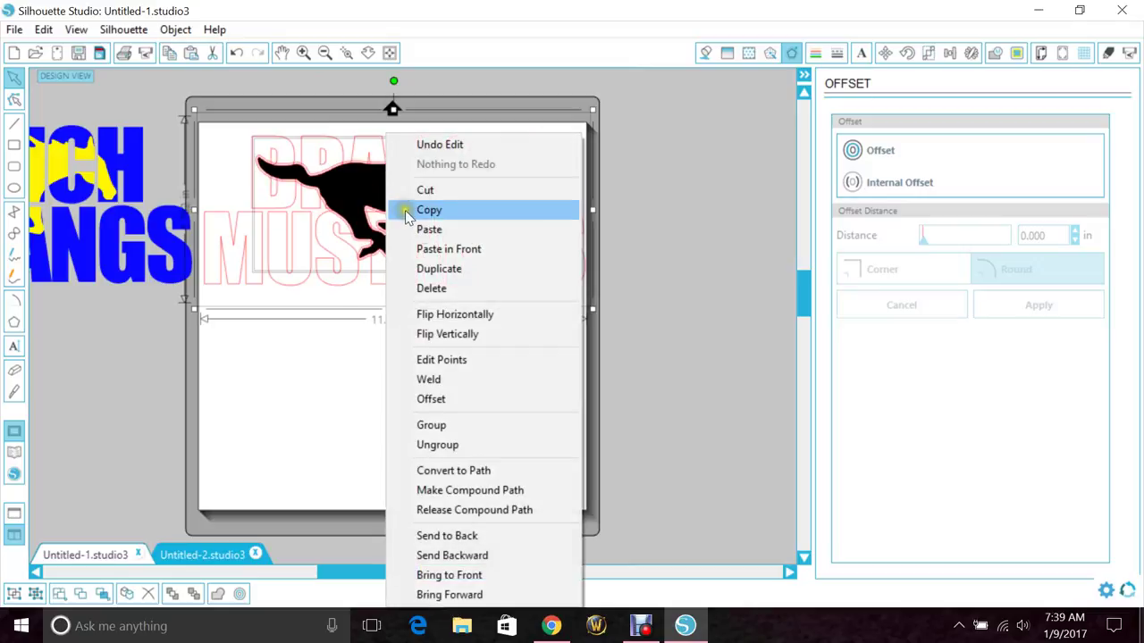
{"action": "left_click", "coordinate": [407, 211]}
{"action": "right_click", "coordinate": [366, 375]}
{"action": "left_click", "coordinate": [379, 459]}
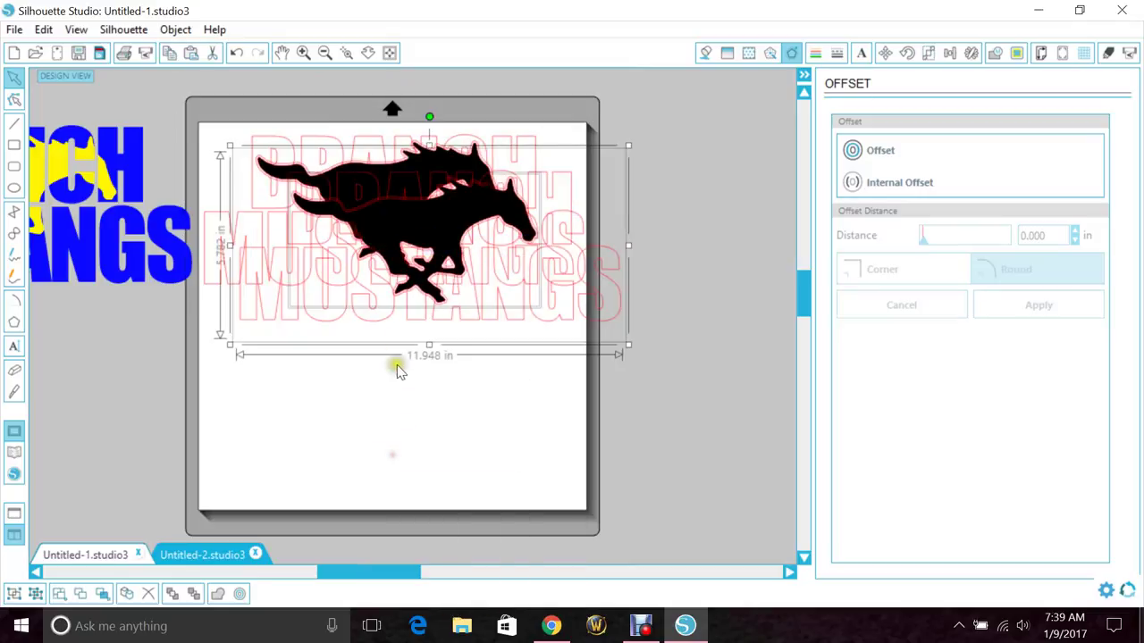
{"action": "left_click_drag", "start_coordinate": [421, 230], "coordinate": [395, 382]}
Delete the black mustang from the top design
{"action": "left_click", "coordinate": [681, 332]}
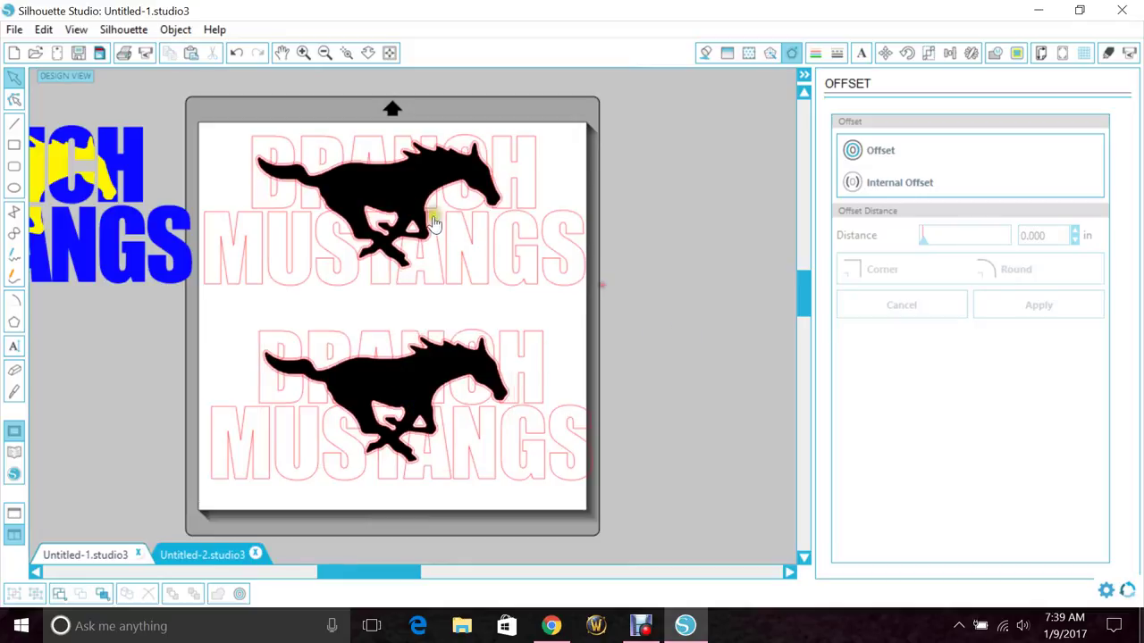
{"action": "left_click_drag", "start_coordinate": [432, 223], "coordinate": [656, 245]}
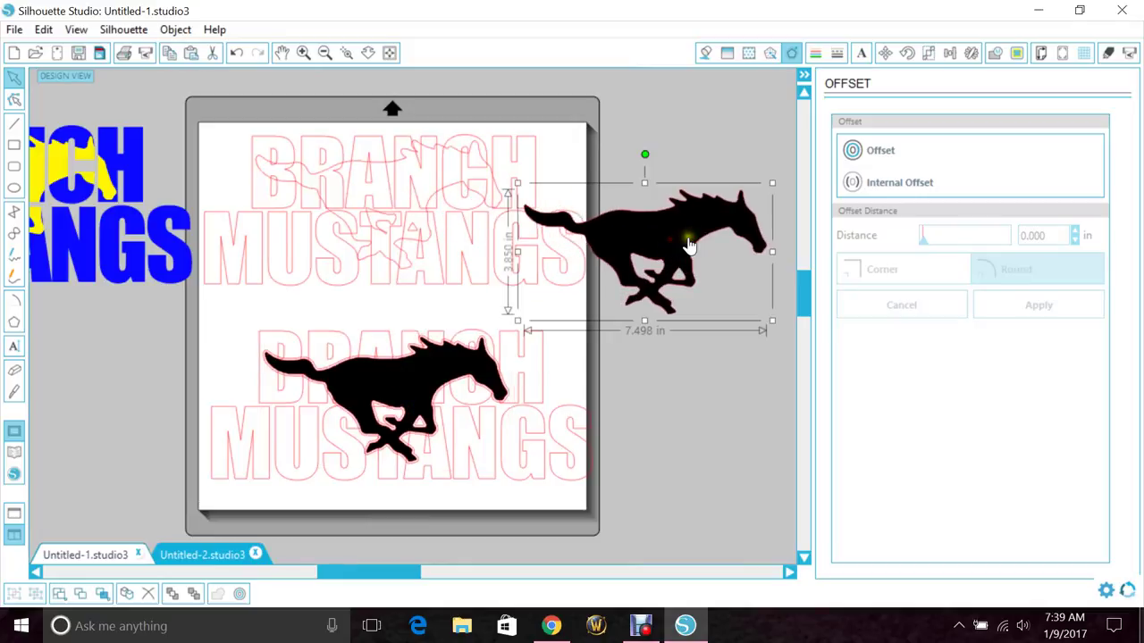
{"action": "key", "text": "Delete"}
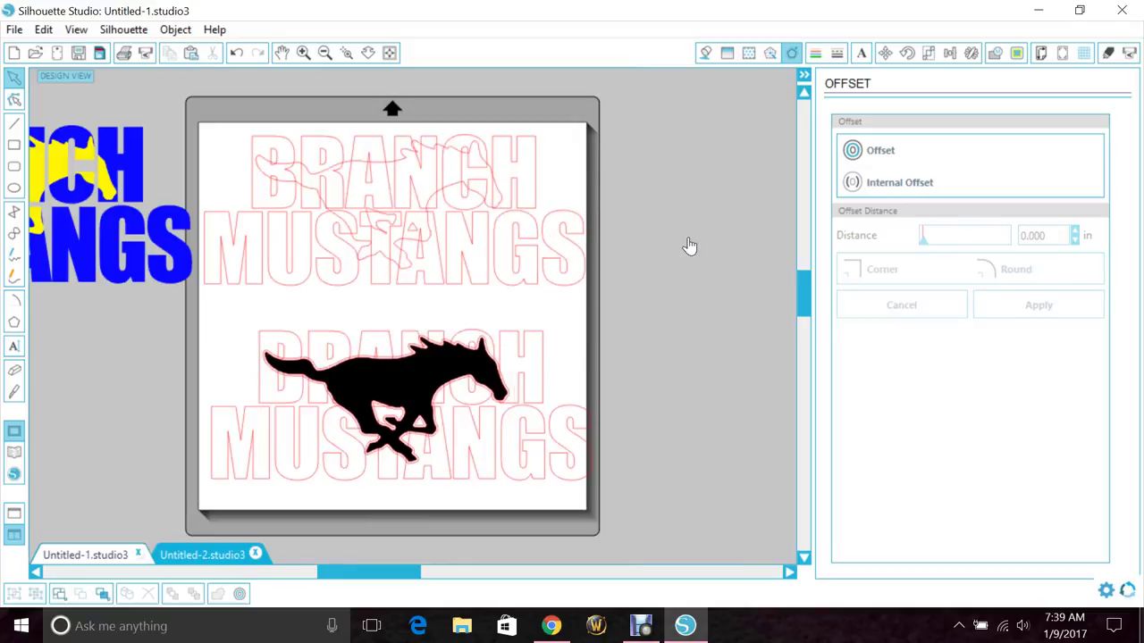
Undo accidental moves of the lower black mustang so it stays over its lettering
{"action": "left_click", "coordinate": [344, 368]}
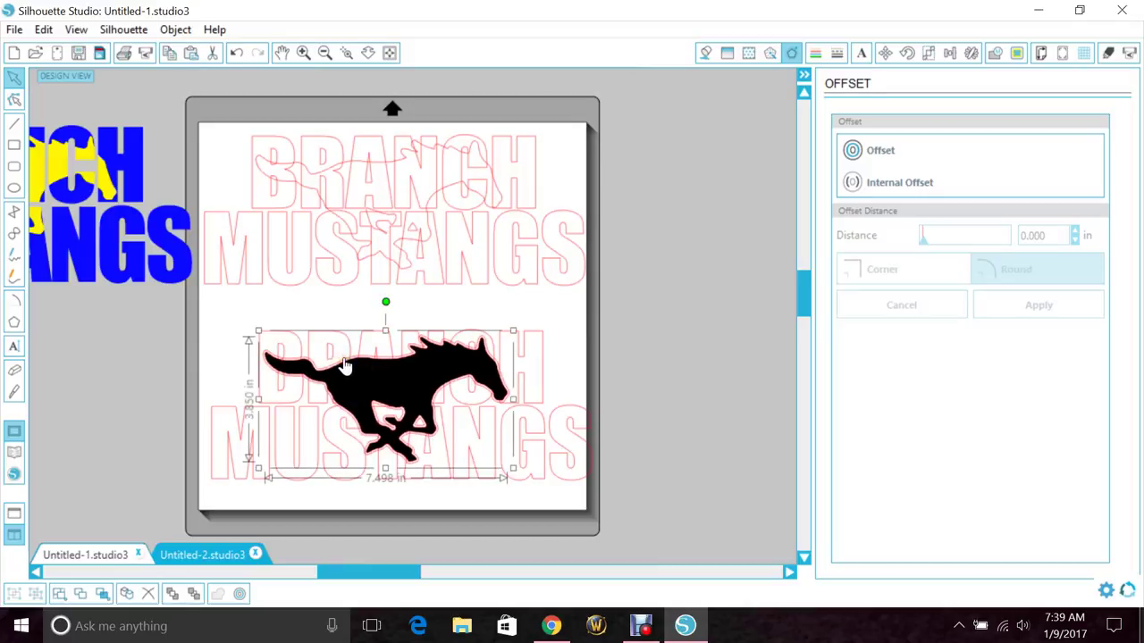
{"action": "left_click", "coordinate": [236, 52]}
{"action": "left_click", "coordinate": [219, 348]}
{"action": "left_click", "coordinate": [266, 358]}
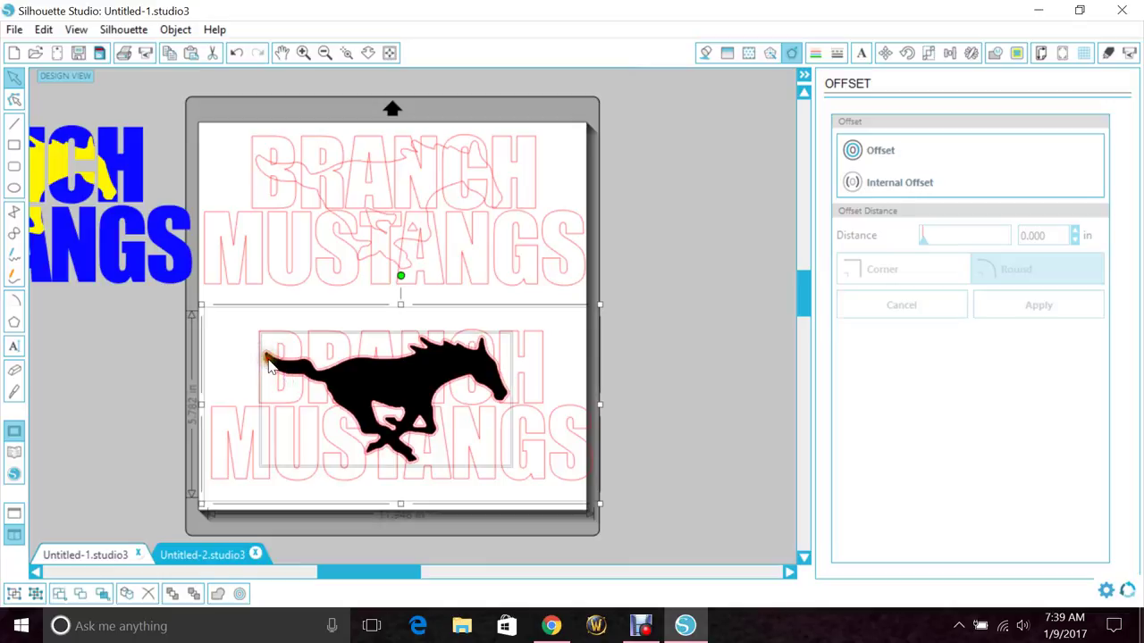
{"action": "left_click", "coordinate": [221, 363]}
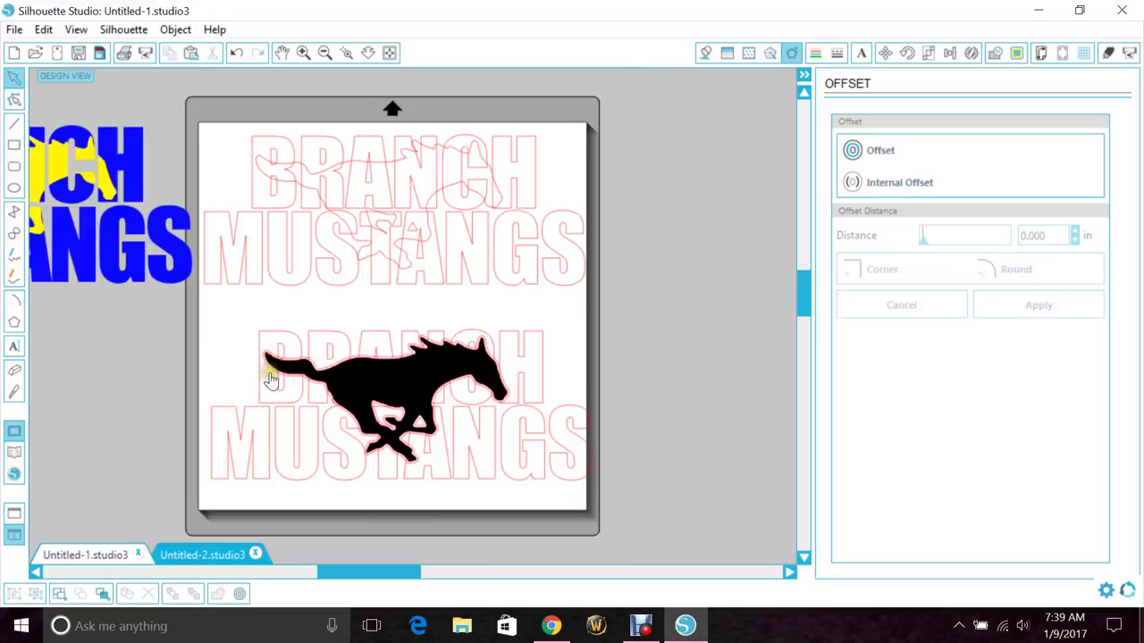
{"action": "left_click_drag", "start_coordinate": [281, 382], "coordinate": [275, 395]}
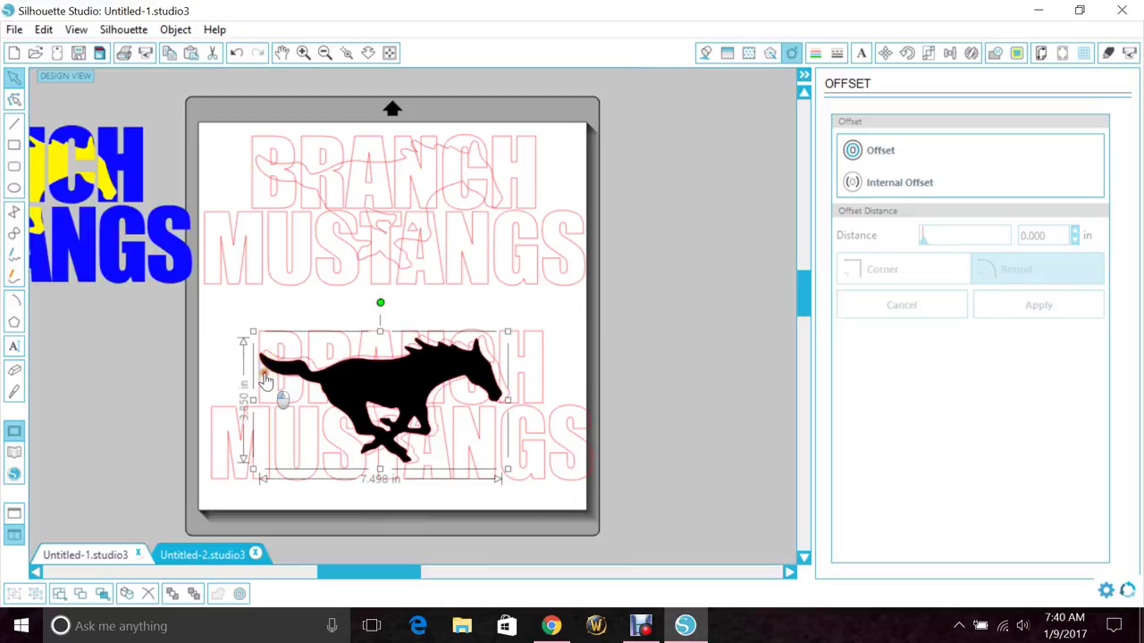
{"action": "left_click", "coordinate": [234, 53]}
Zoom in on the lower mustang's tail to check its edge, then zoom back out to the full mat
{"action": "left_click", "coordinate": [346, 53]}
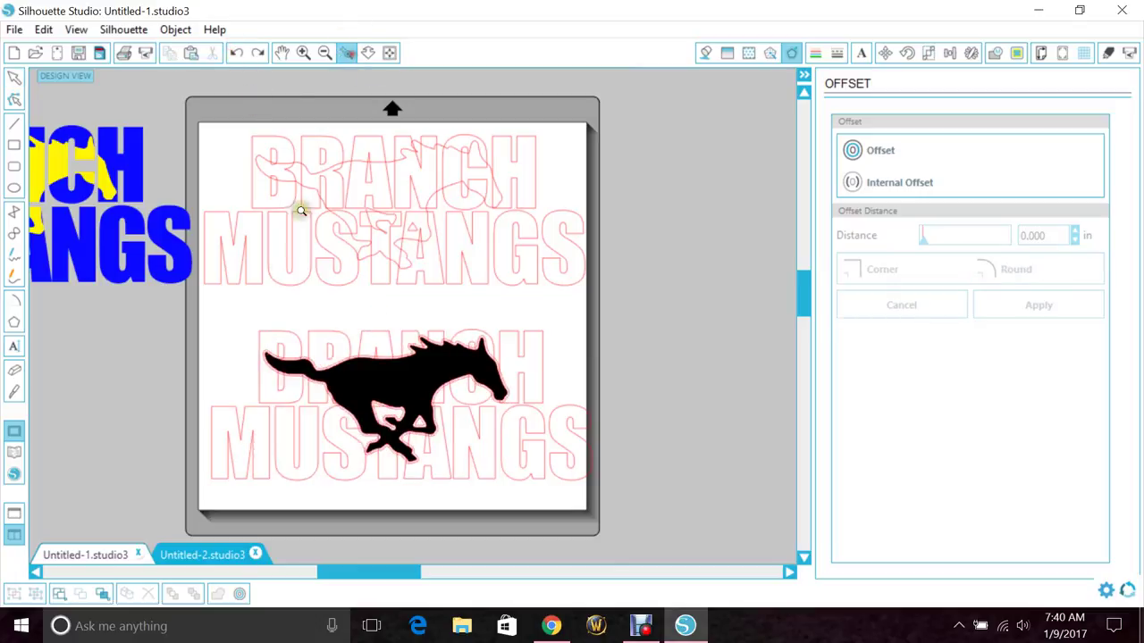
{"action": "left_click", "coordinate": [259, 352]}
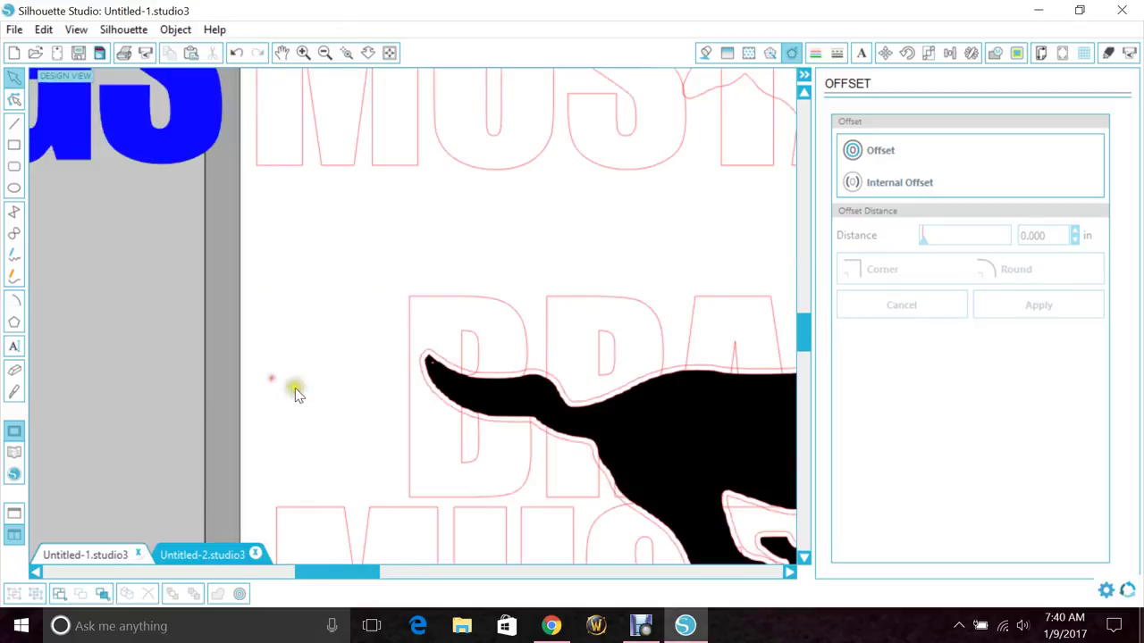
{"action": "left_click", "coordinate": [424, 376]}
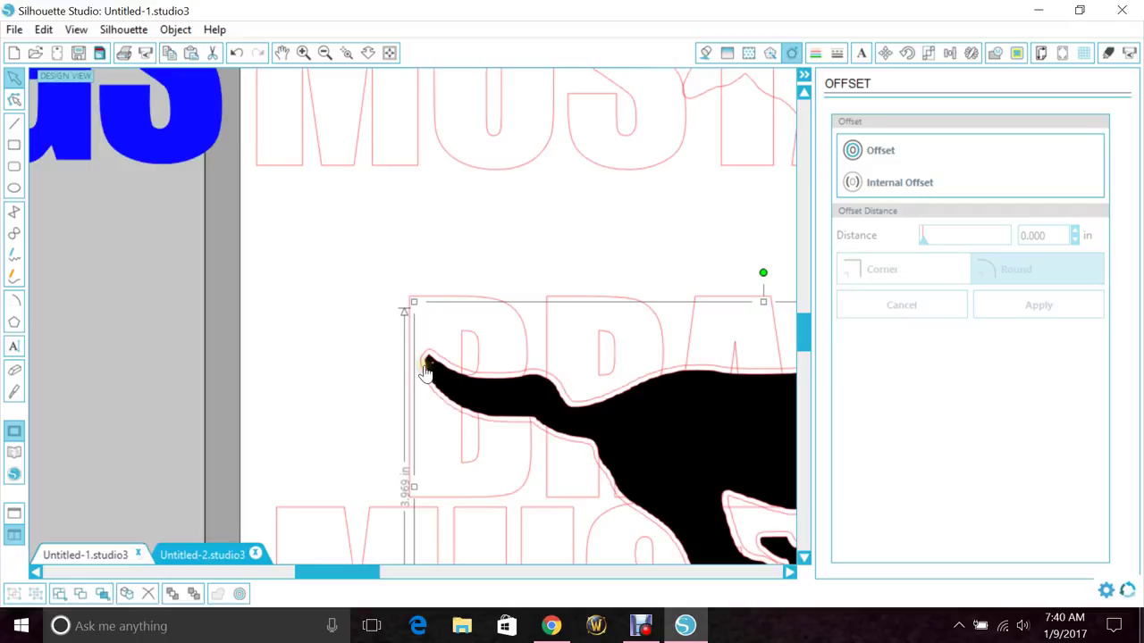
{"action": "left_click", "coordinate": [425, 368]}
{"action": "left_click", "coordinate": [326, 52]}
{"action": "left_click", "coordinate": [325, 53]}
{"action": "left_click", "coordinate": [325, 53]}
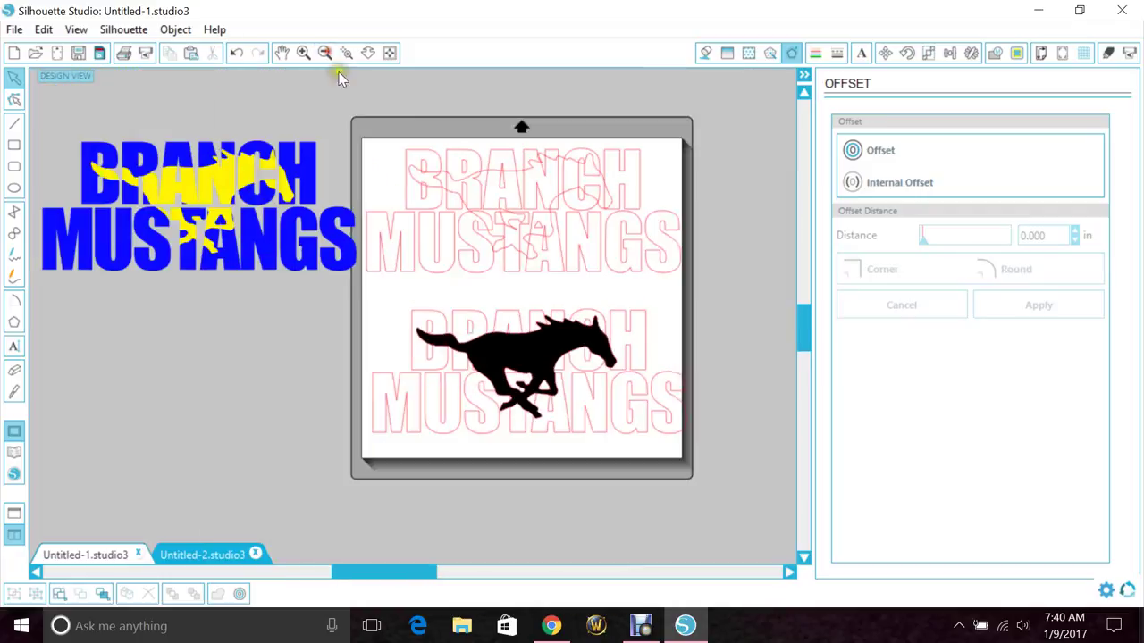
Subtract the mustang shape from the upper BRANCH MUSTANGS outline and group the resulting pieces
{"action": "left_click", "coordinate": [558, 187]}
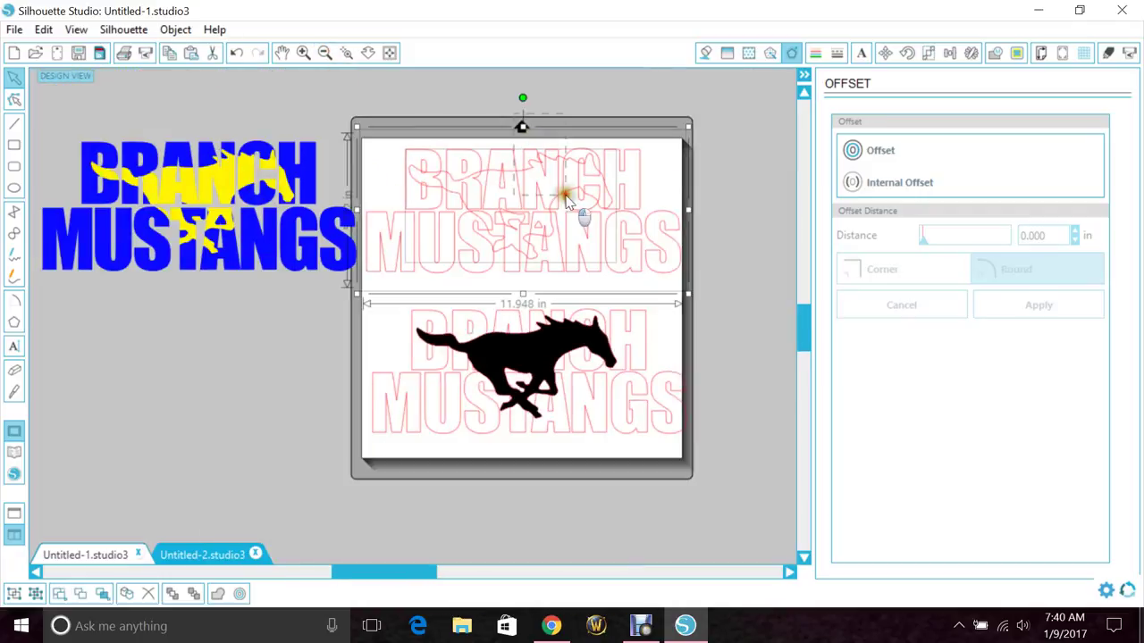
{"action": "left_click", "coordinate": [993, 53]}
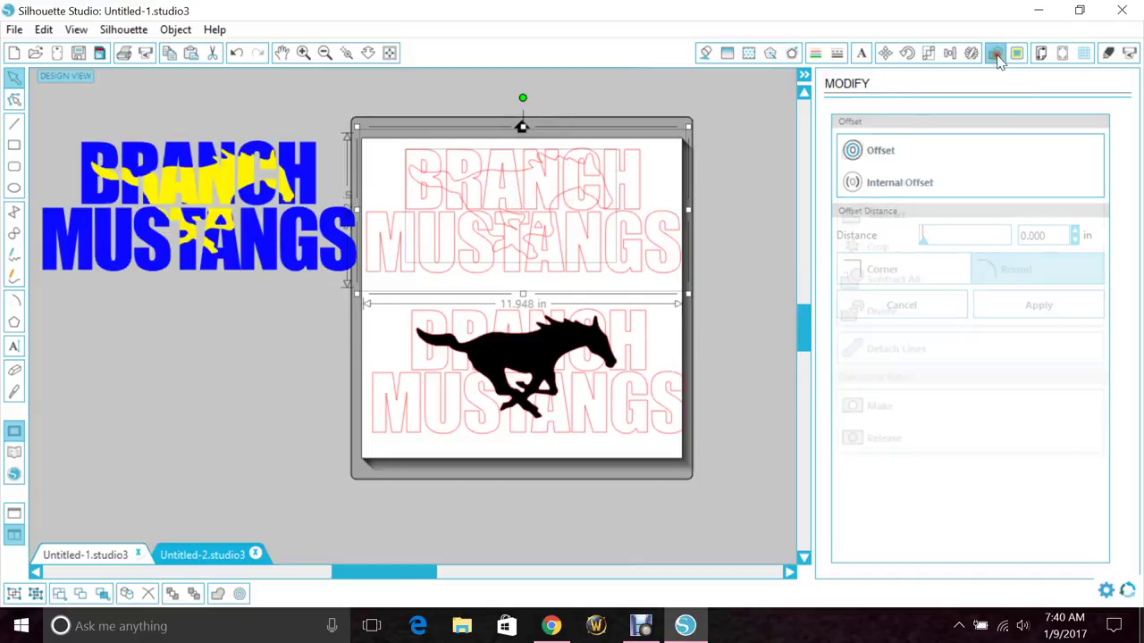
{"action": "left_click", "coordinate": [877, 222]}
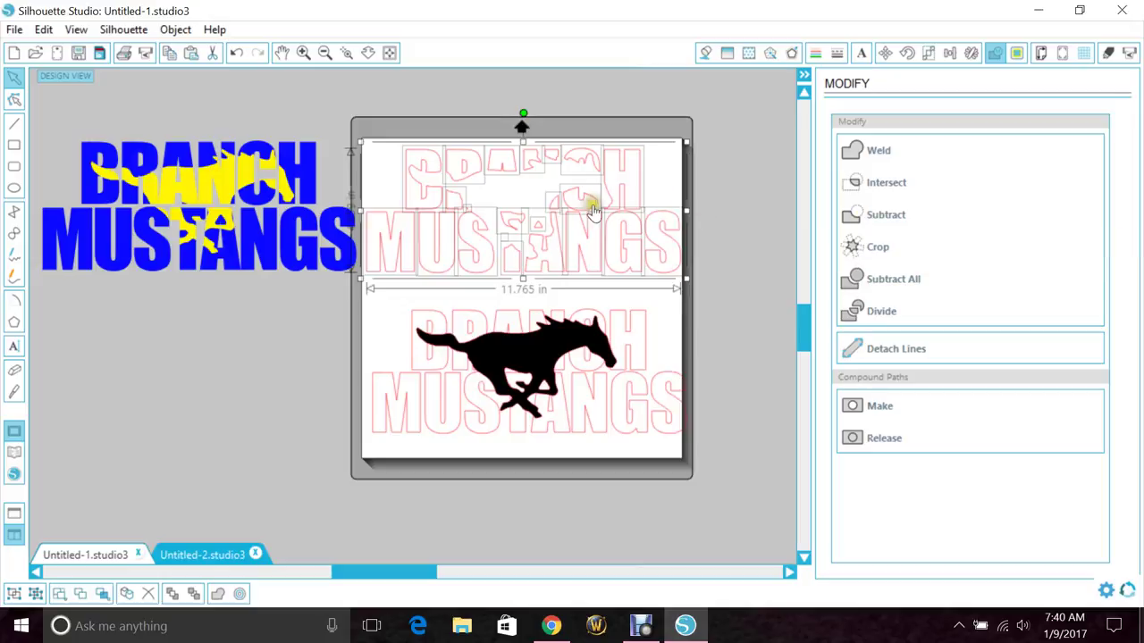
{"action": "right_click", "coordinate": [592, 207]}
{"action": "left_click", "coordinate": [636, 425]}
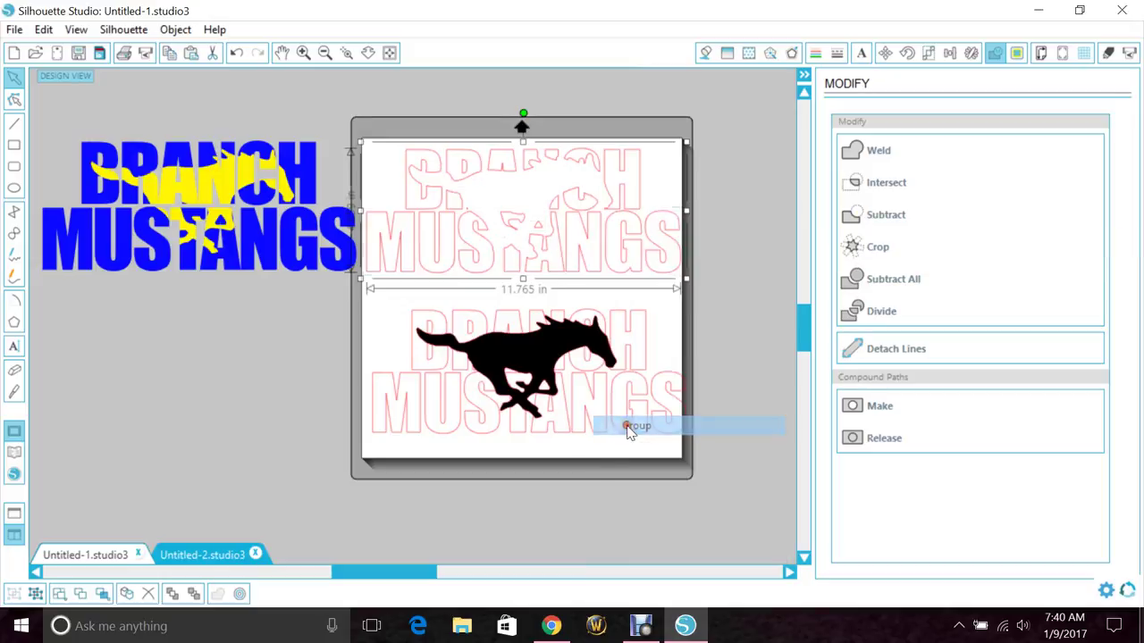
Crop the lower black mustang to the letter shapes and group the cropped pieces
{"action": "left_click", "coordinate": [545, 362]}
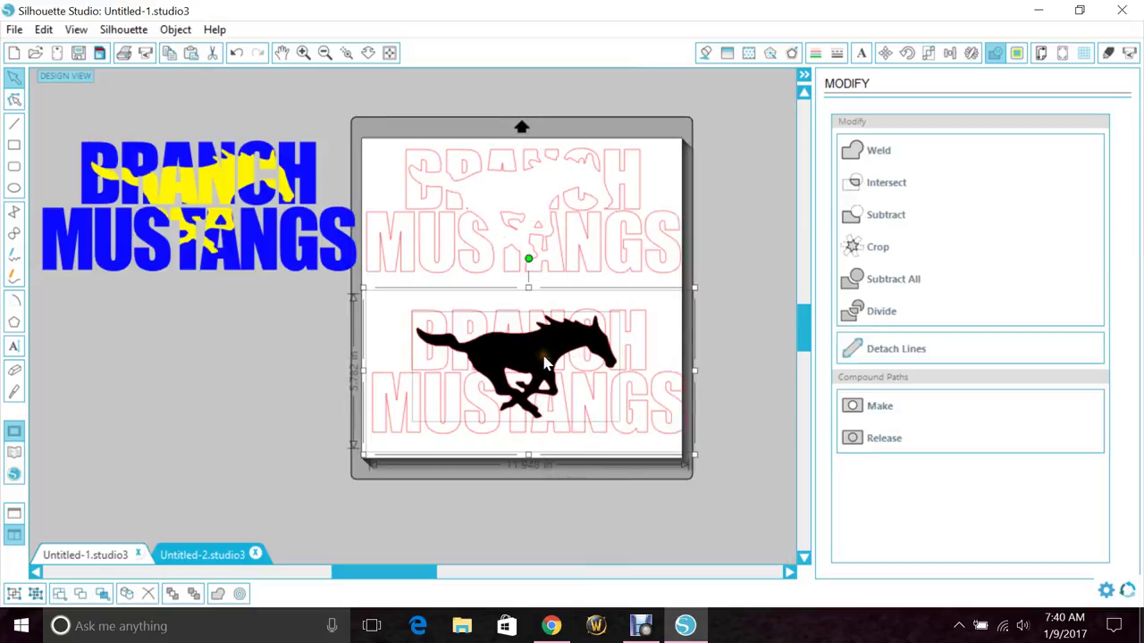
{"action": "left_click", "coordinate": [885, 250]}
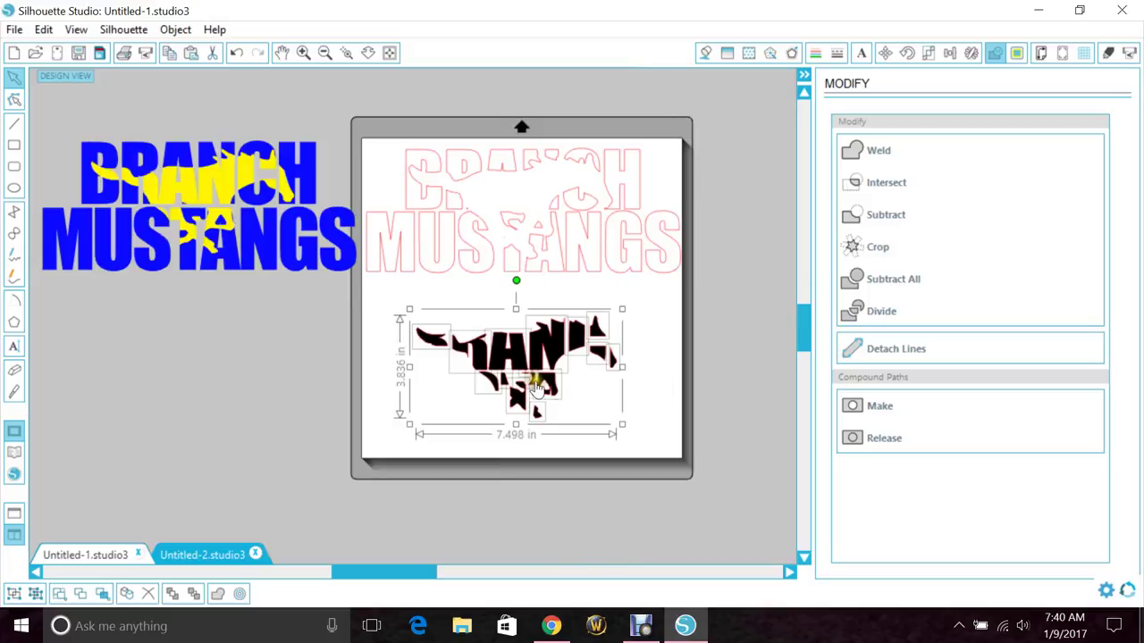
{"action": "right_click", "coordinate": [534, 380]}
{"action": "left_click", "coordinate": [565, 447]}
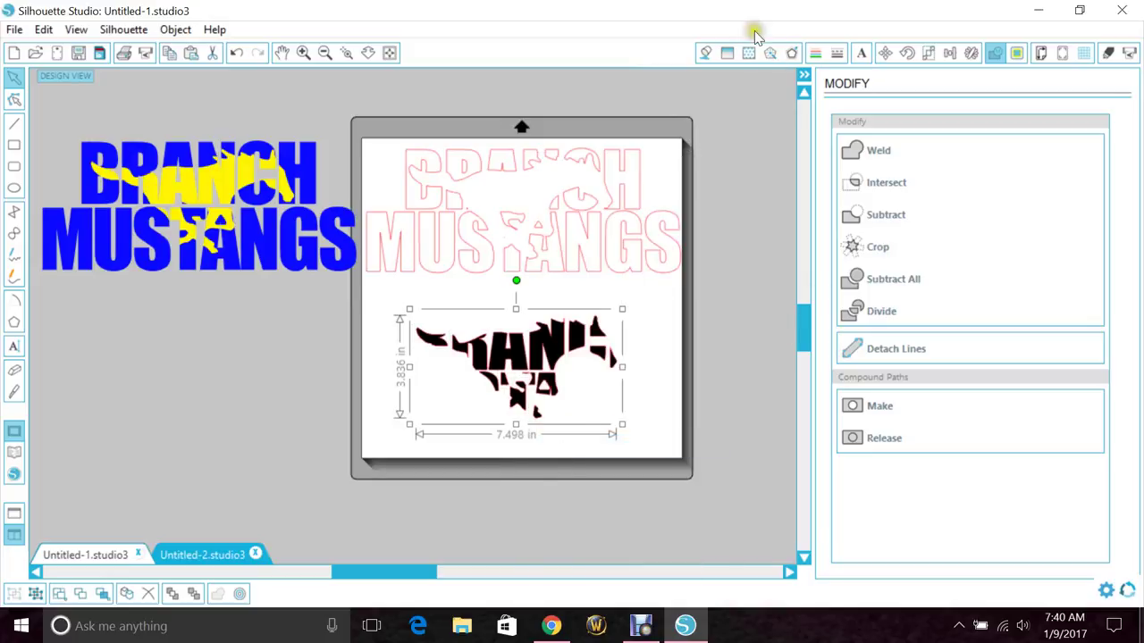
{"action": "left_click", "coordinate": [706, 55]}
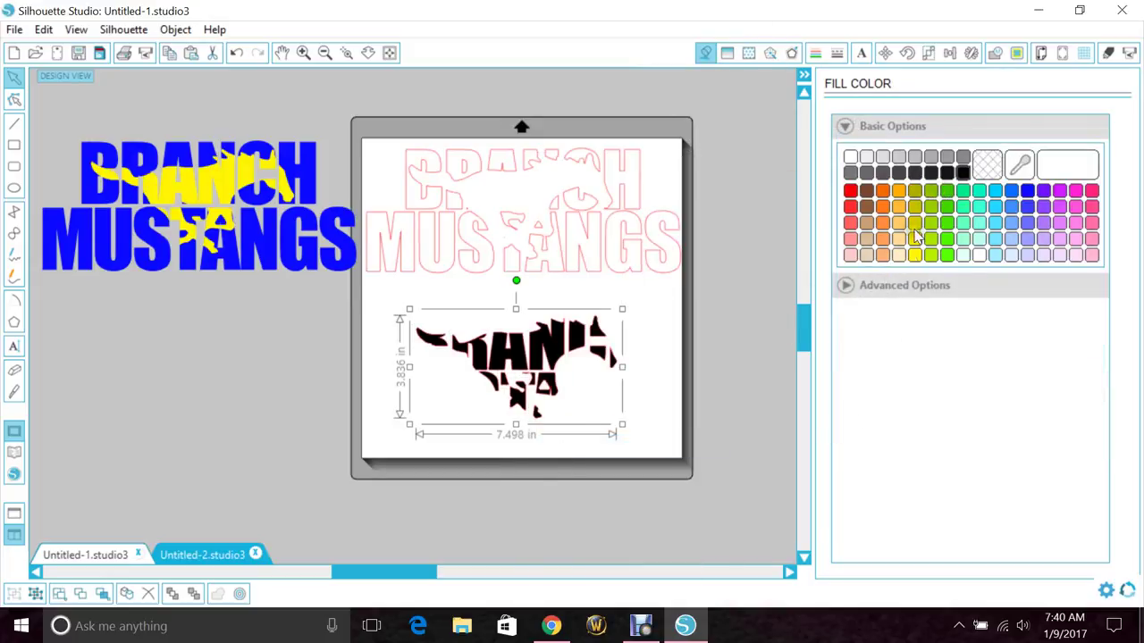
Fill the mustang yellow and the upper text blue, then move the mustang into the text's gap
{"action": "left_click", "coordinate": [913, 255]}
{"action": "left_click", "coordinate": [708, 231]}
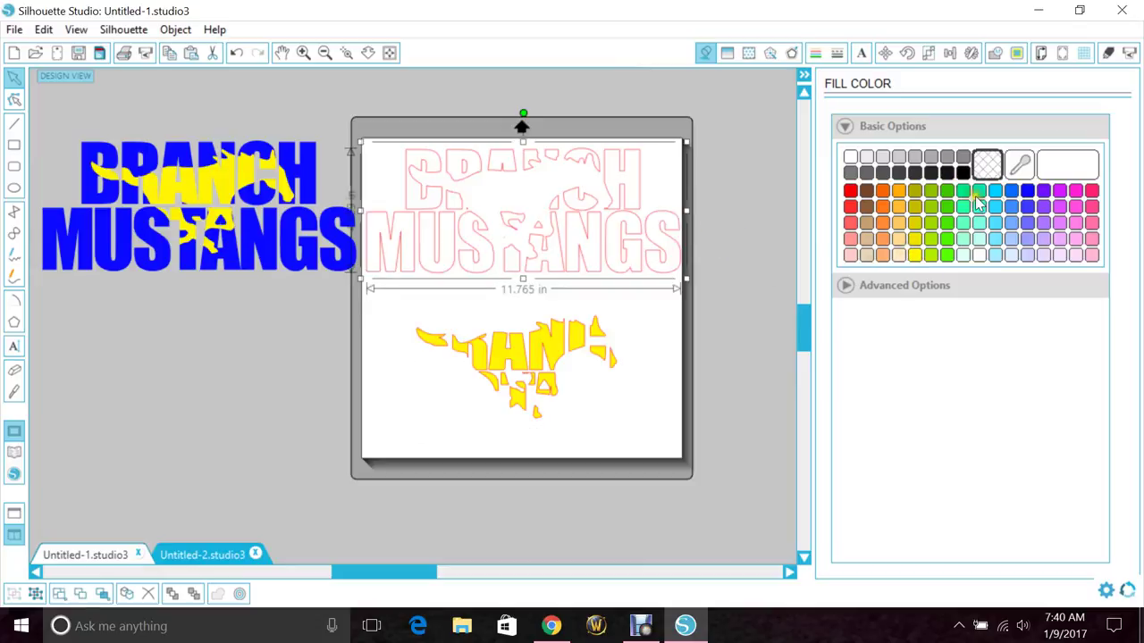
{"action": "left_click", "coordinate": [1026, 191]}
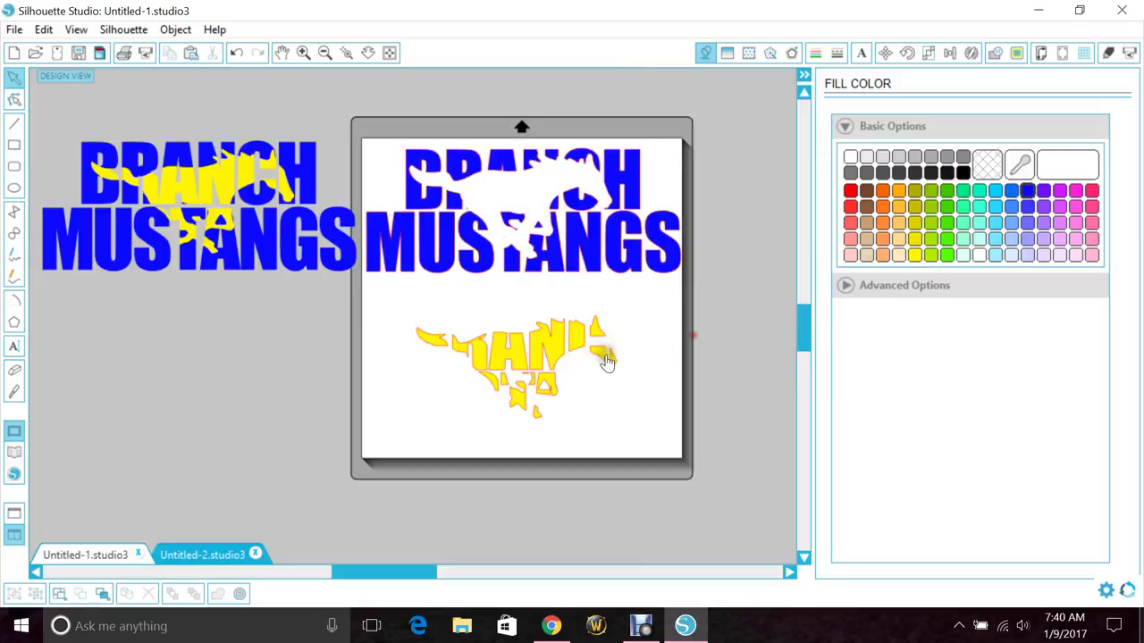
{"action": "left_click_drag", "start_coordinate": [587, 378], "coordinate": [566, 198]}
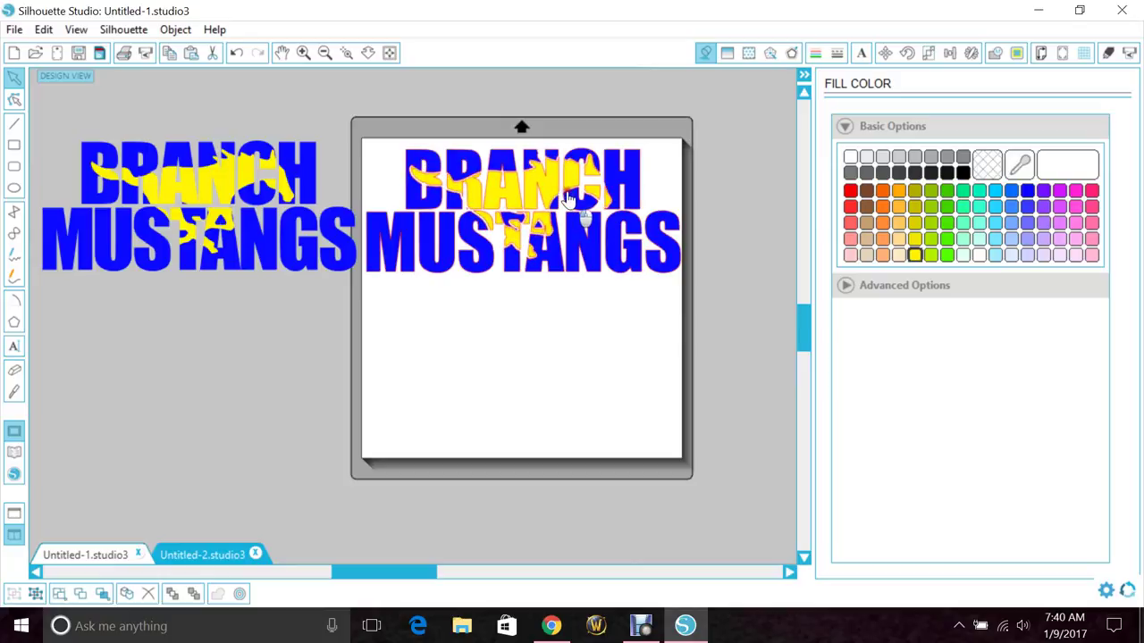
Remove the line colour from the upper blue-and-yellow BRANCH MUSTANGS design
{"action": "left_click", "coordinate": [305, 53]}
{"action": "left_click", "coordinate": [608, 127]}
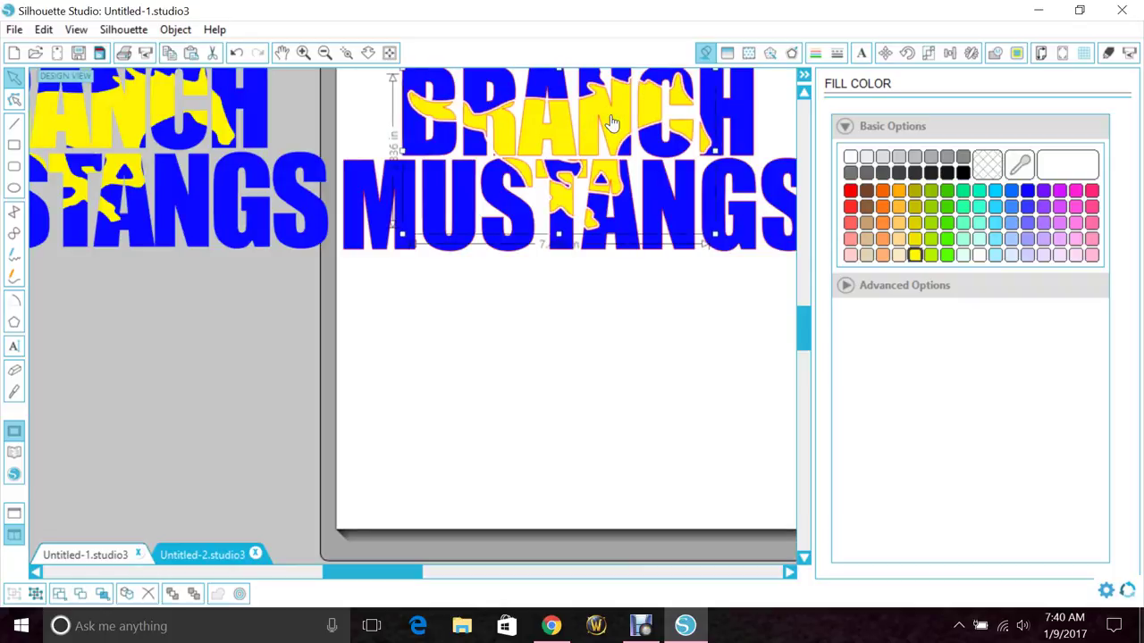
{"action": "left_click", "coordinate": [563, 327]}
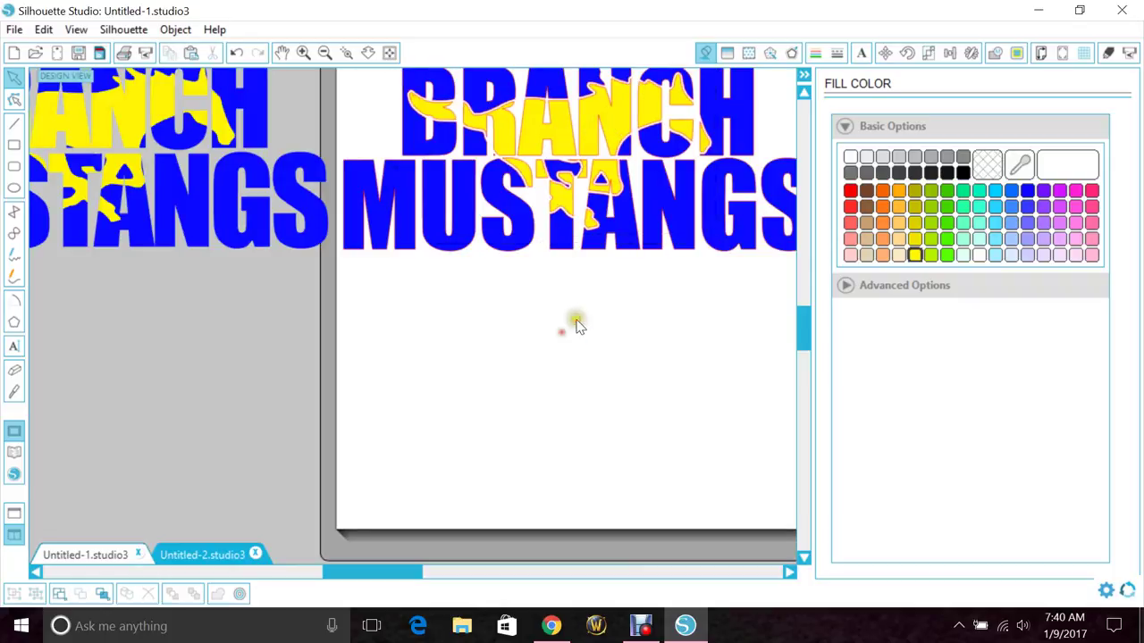
{"action": "left_click", "coordinate": [326, 52]}
{"action": "left_click", "coordinate": [537, 216]}
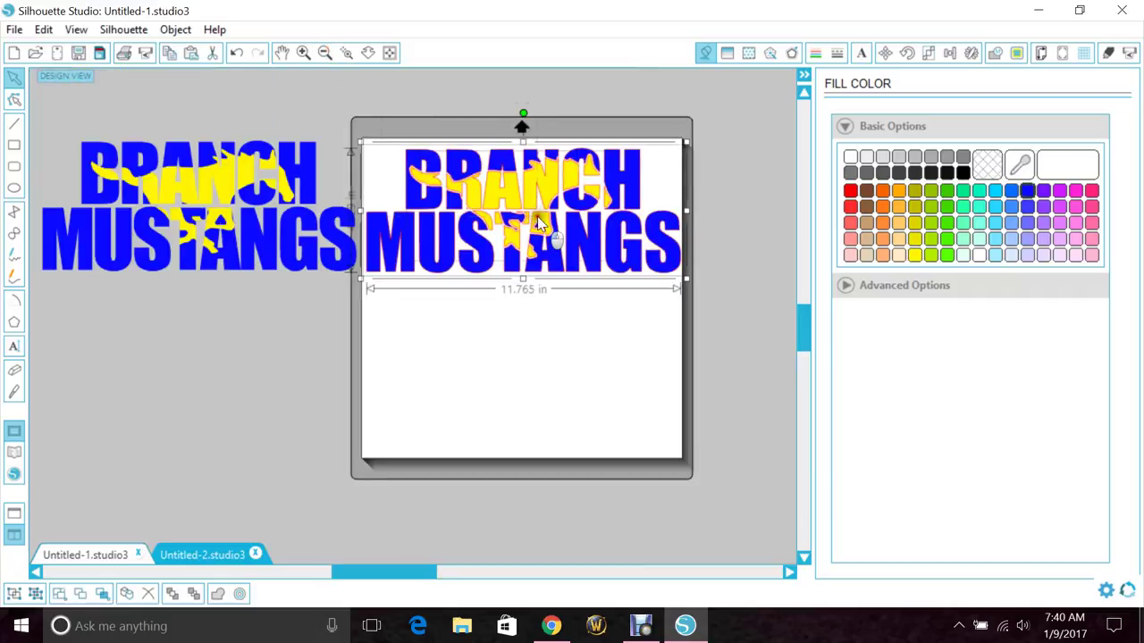
{"action": "left_click", "coordinate": [824, 53]}
{"action": "left_click", "coordinate": [987, 164]}
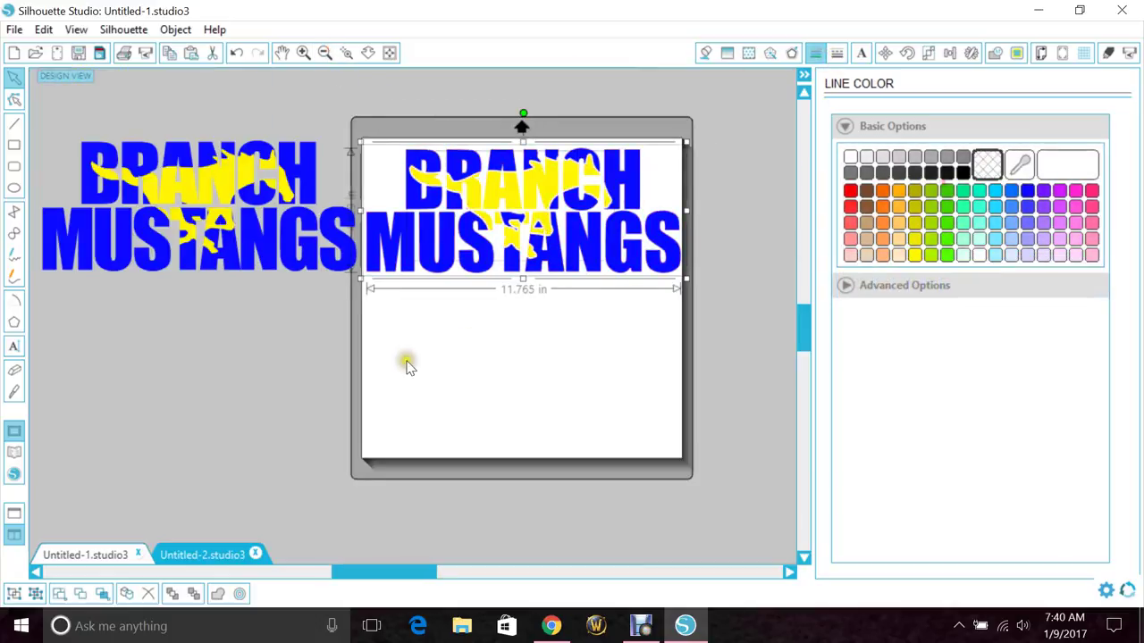
Move the flush design from beside the mat onto the mat below the offset-gap one
{"action": "left_click", "coordinate": [393, 357]}
{"action": "left_click", "coordinate": [270, 134]}
{"action": "left_click_drag", "start_coordinate": [254, 244], "coordinate": [577, 392]}
{"action": "left_click", "coordinate": [285, 323]}
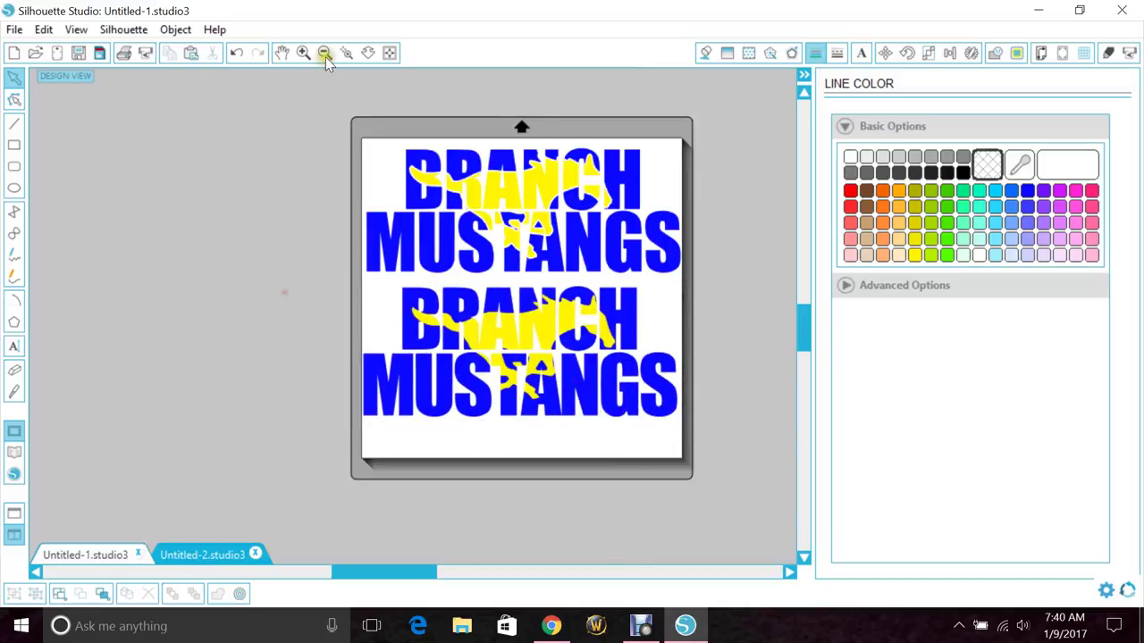
{"action": "left_click", "coordinate": [303, 54]}
{"action": "left_click_drag", "start_coordinate": [400, 574], "coordinate": [421, 579]}
{"action": "scroll", "coordinate": [806, 325], "scroll_direction": "up", "scroll_amount": 2}
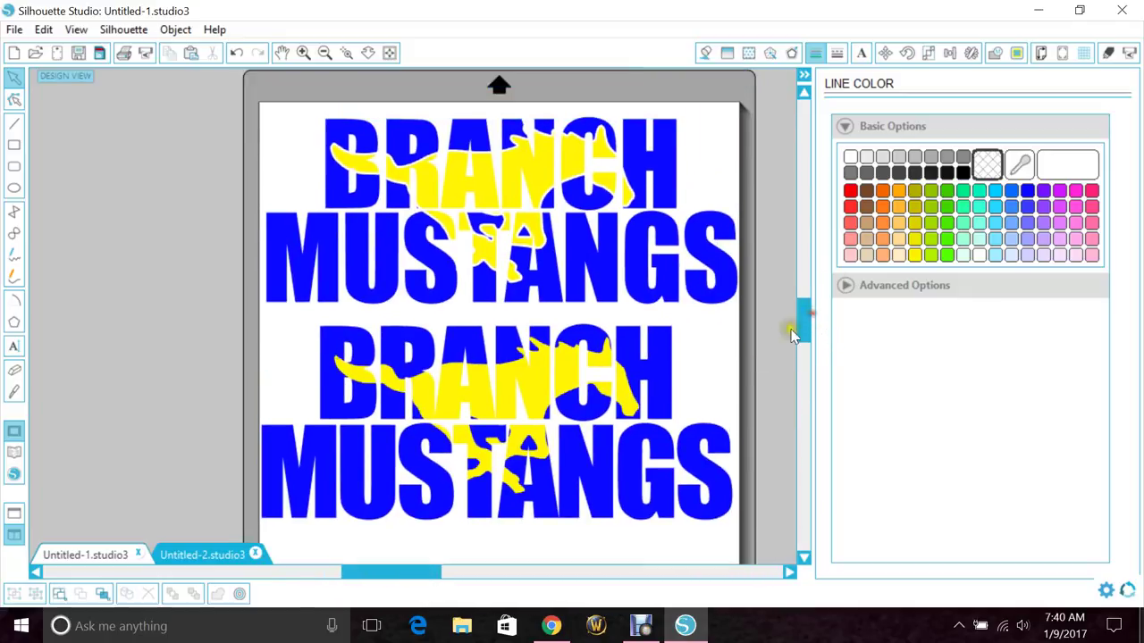